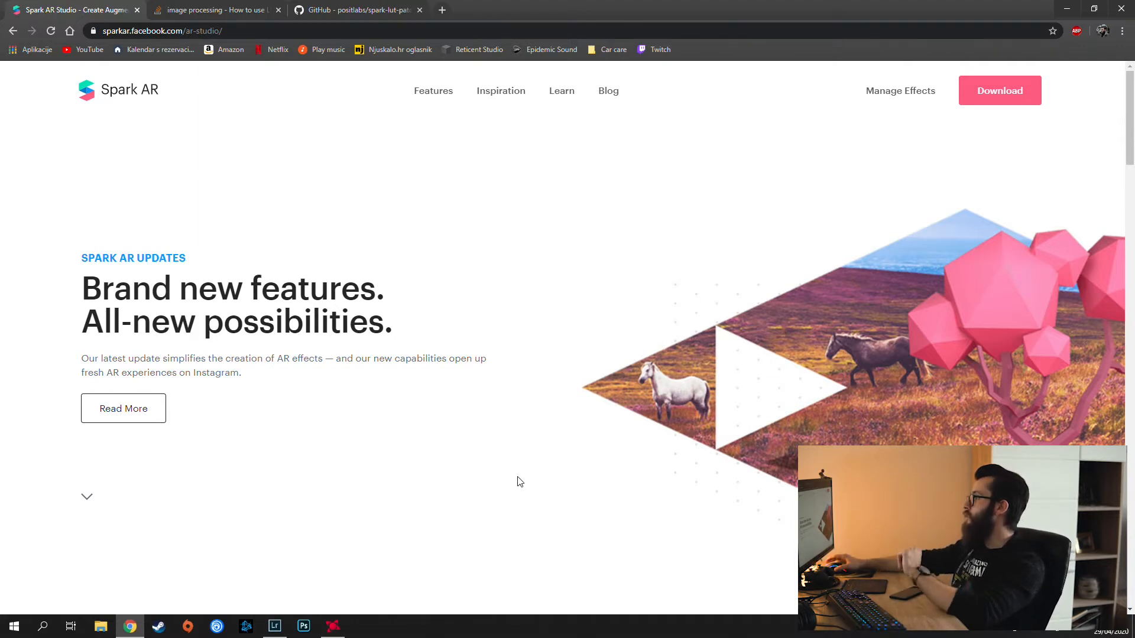
Review the Stack Overflow LUT image page and the spark-lut-patch GitHub repository, and minimize the browser
left_click(196, 7)
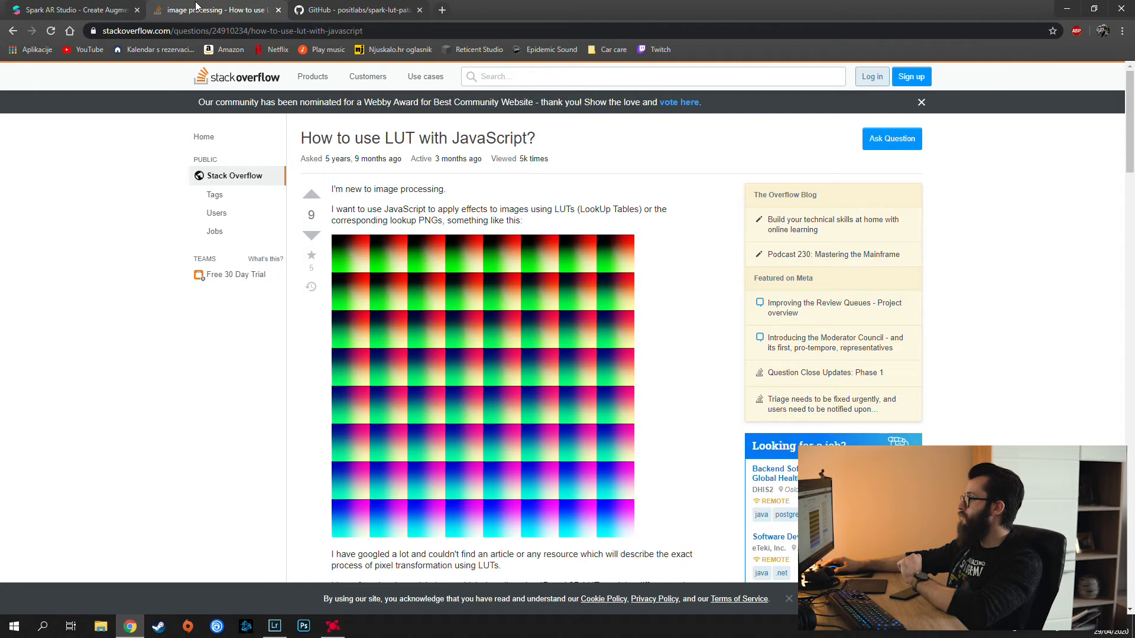
left_click(339, 8)
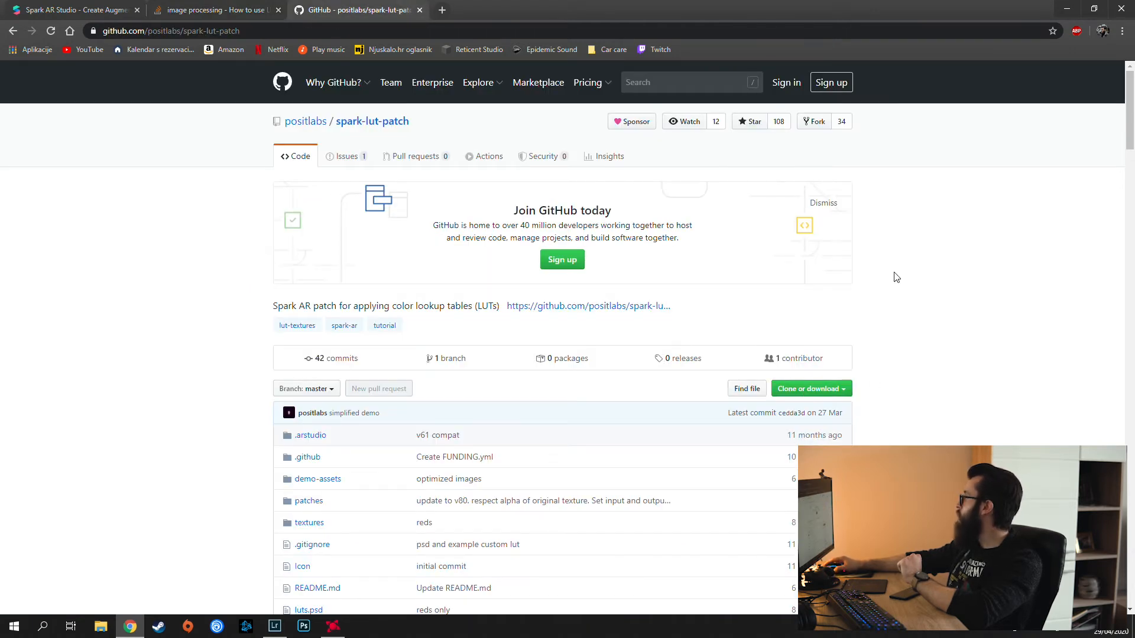
left_click(1067, 9)
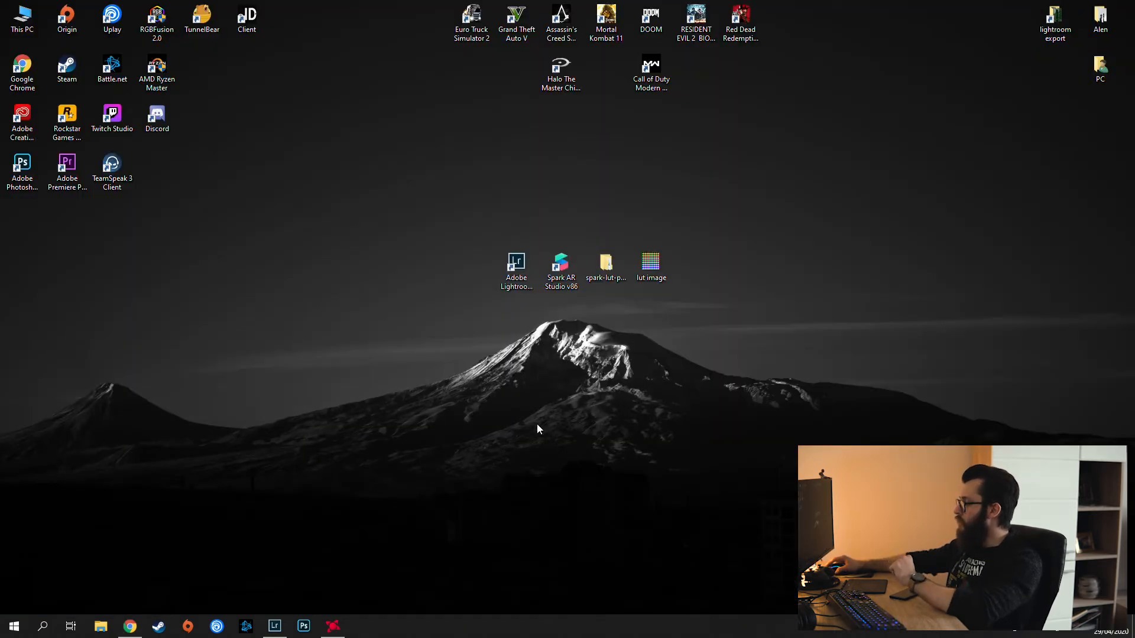
Switch to Lightroom and apply the Crimson preset to the LUT image
left_click(275, 626)
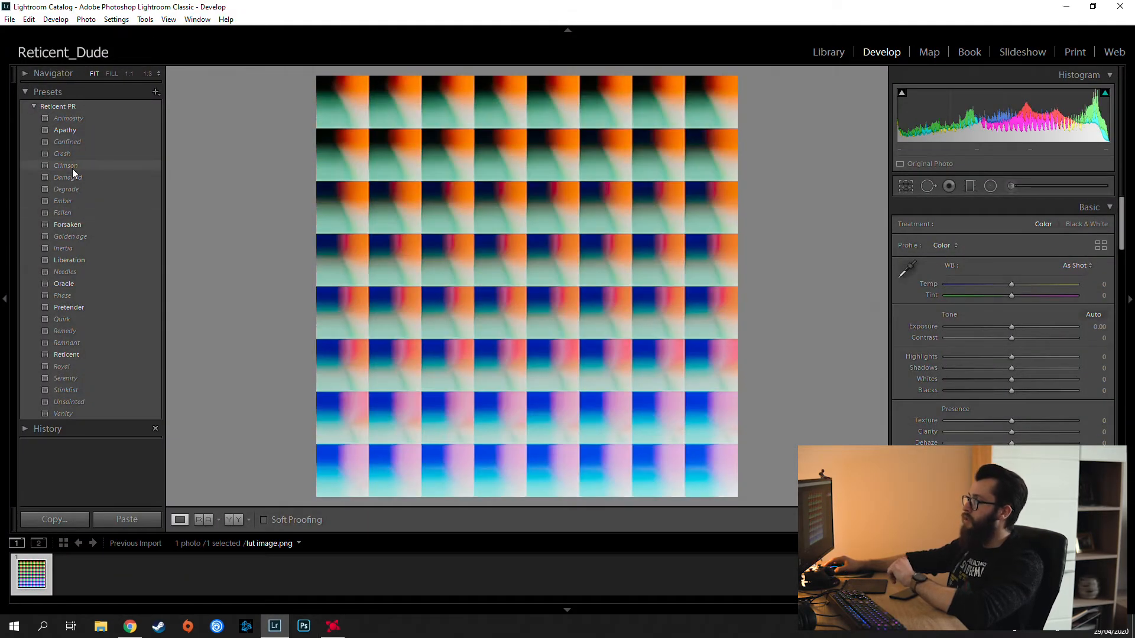
left_click(73, 167)
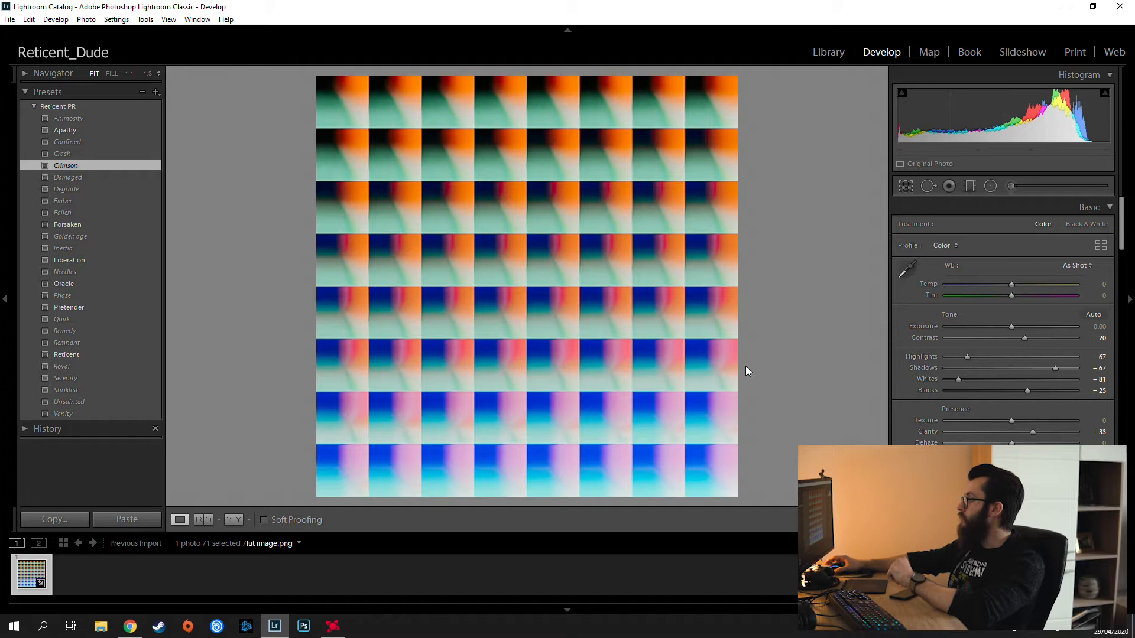
Export the graded LUT image to the desktop as "test filter" and place the exported file beside the Lightroom shortcut
right_click(582, 324)
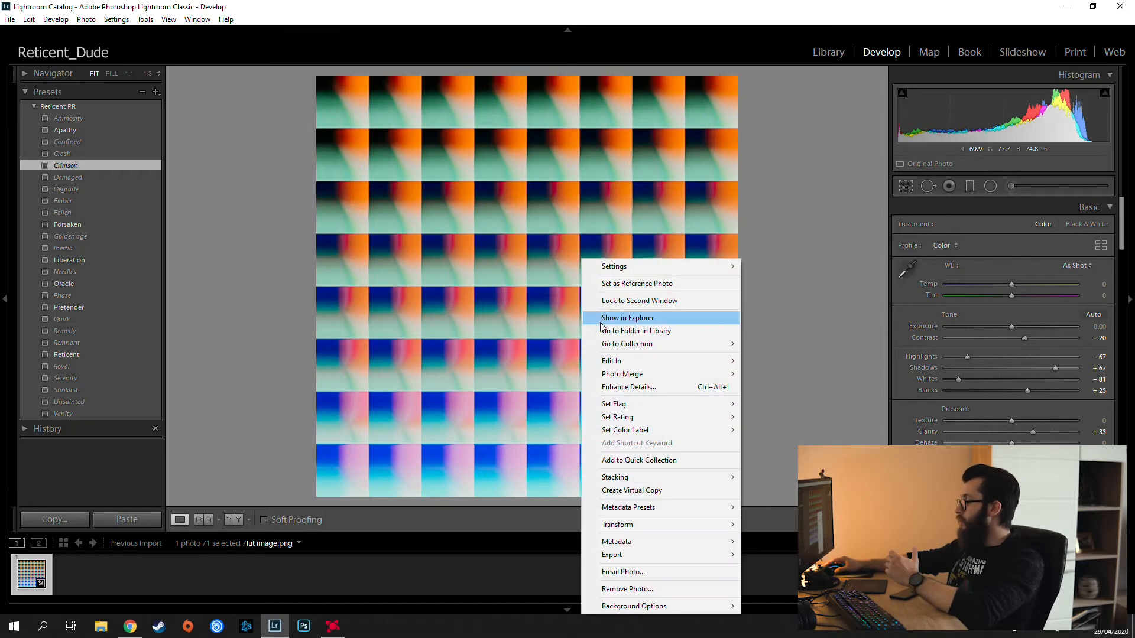
mouse_move(633, 554)
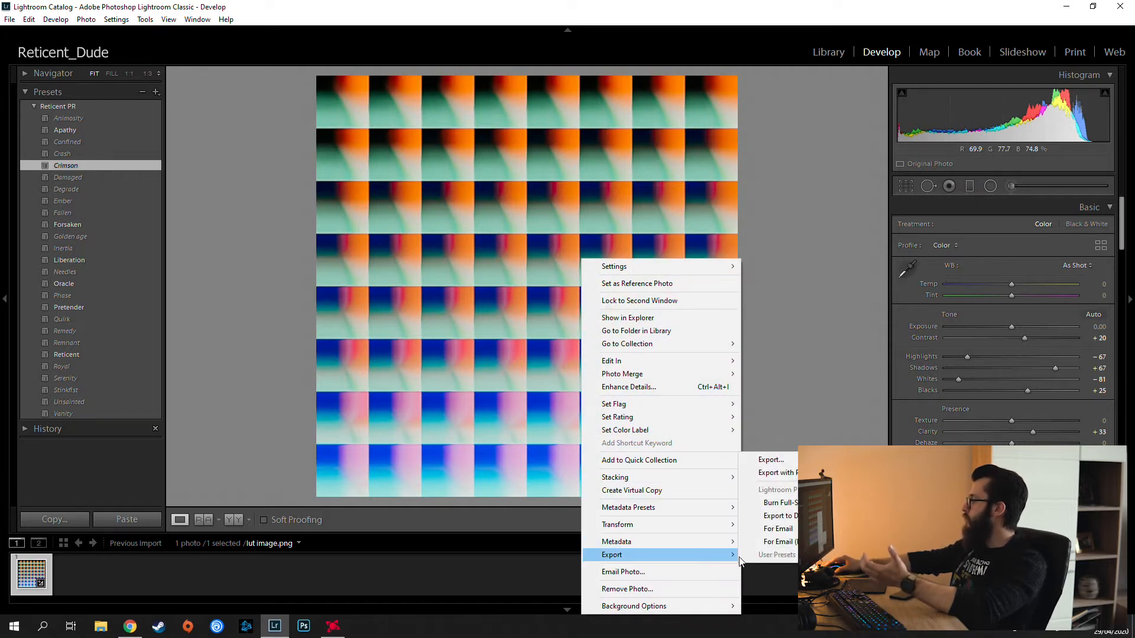
left_click(769, 460)
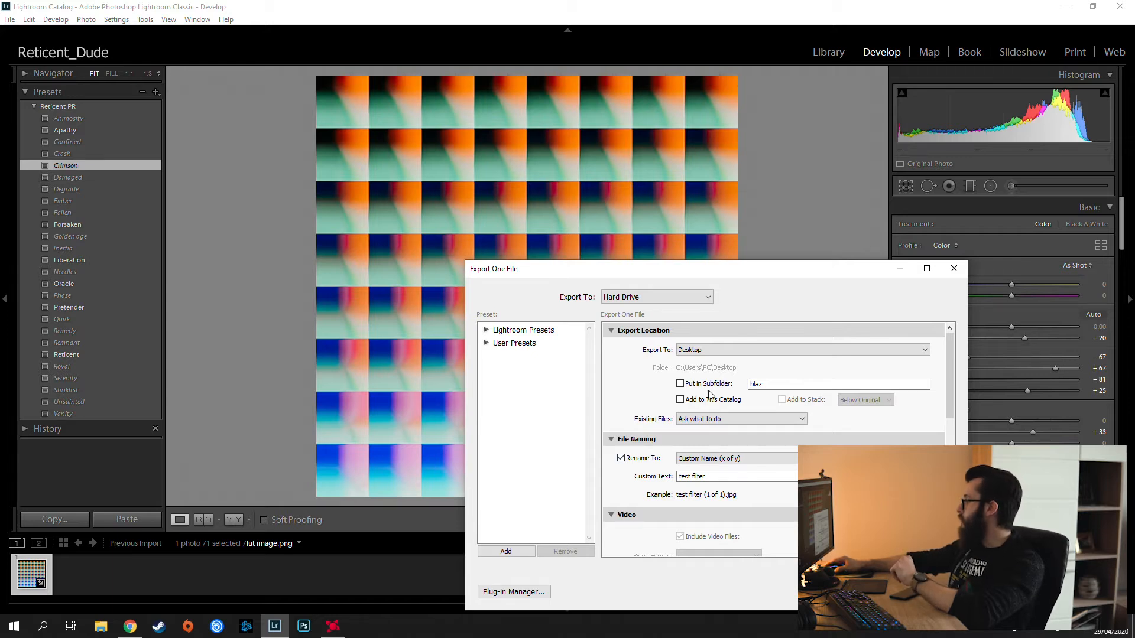
left_click_drag(949, 401, 940, 340)
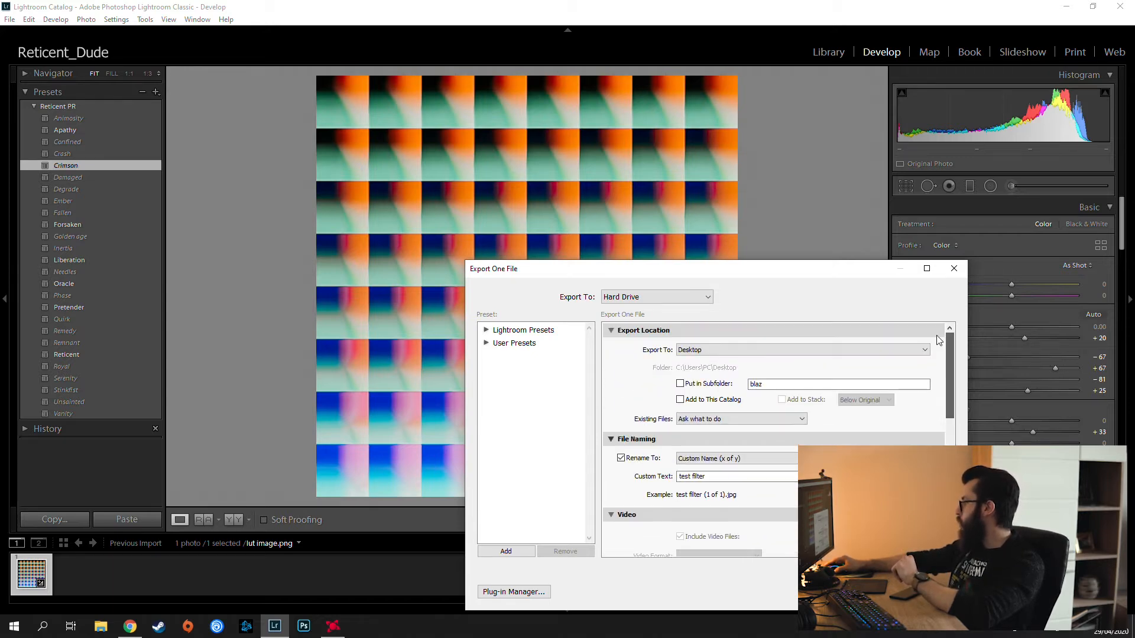
left_click(865, 592)
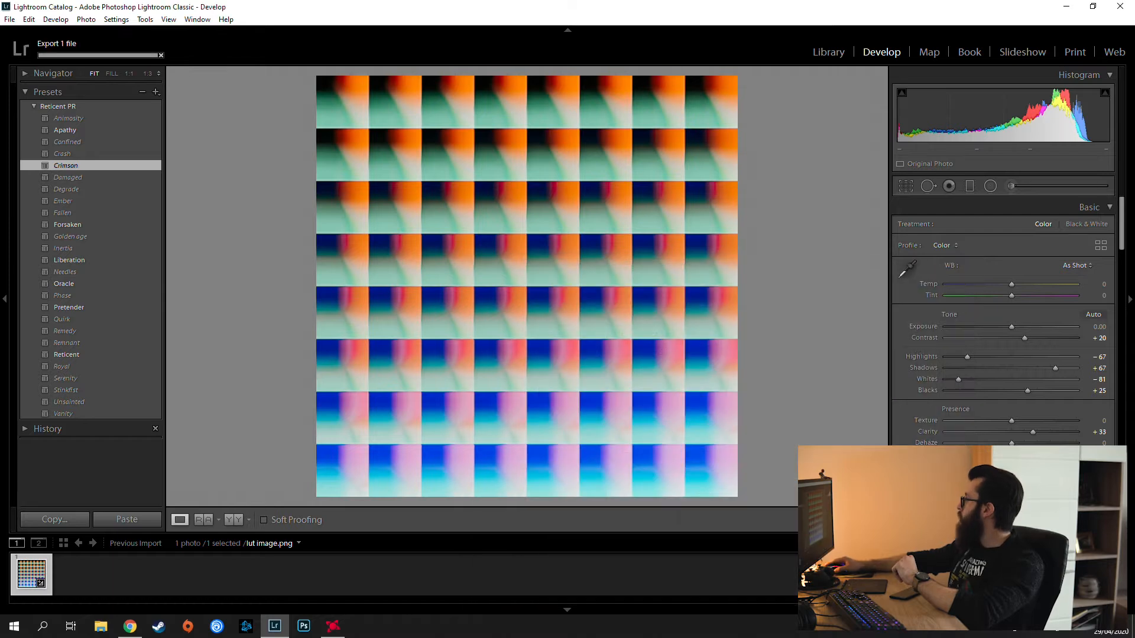
left_click(1066, 6)
left_click_drag(12, 227, 472, 290)
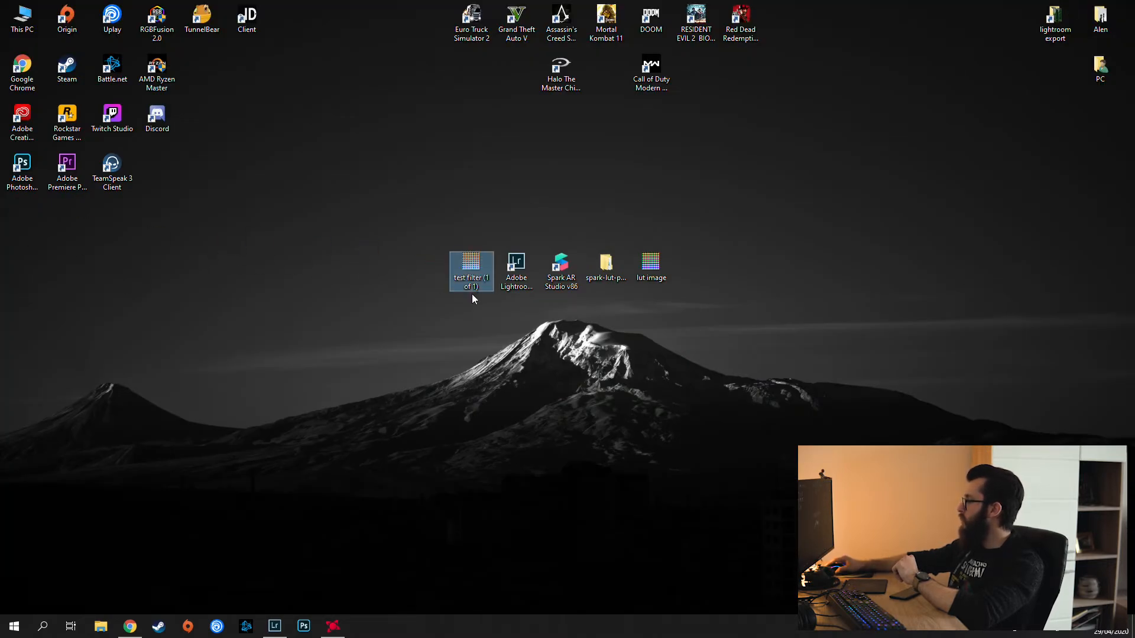
Launch Spark AR Studio, create a blank project in a maximized window, and enlarge the device preview
double_click(561, 263)
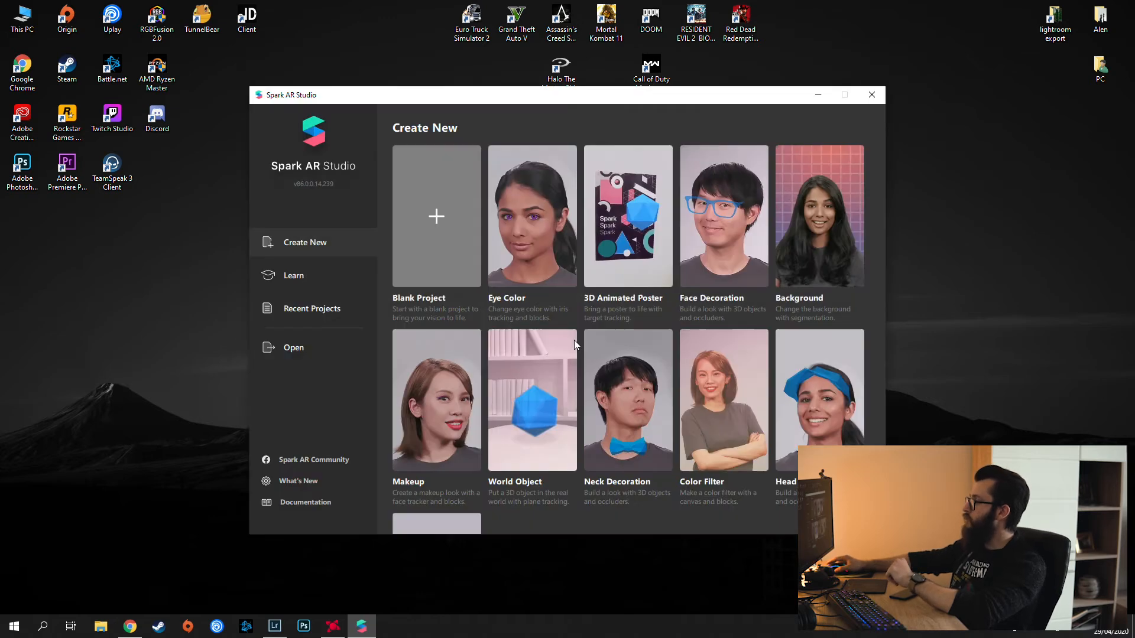
left_click(447, 234)
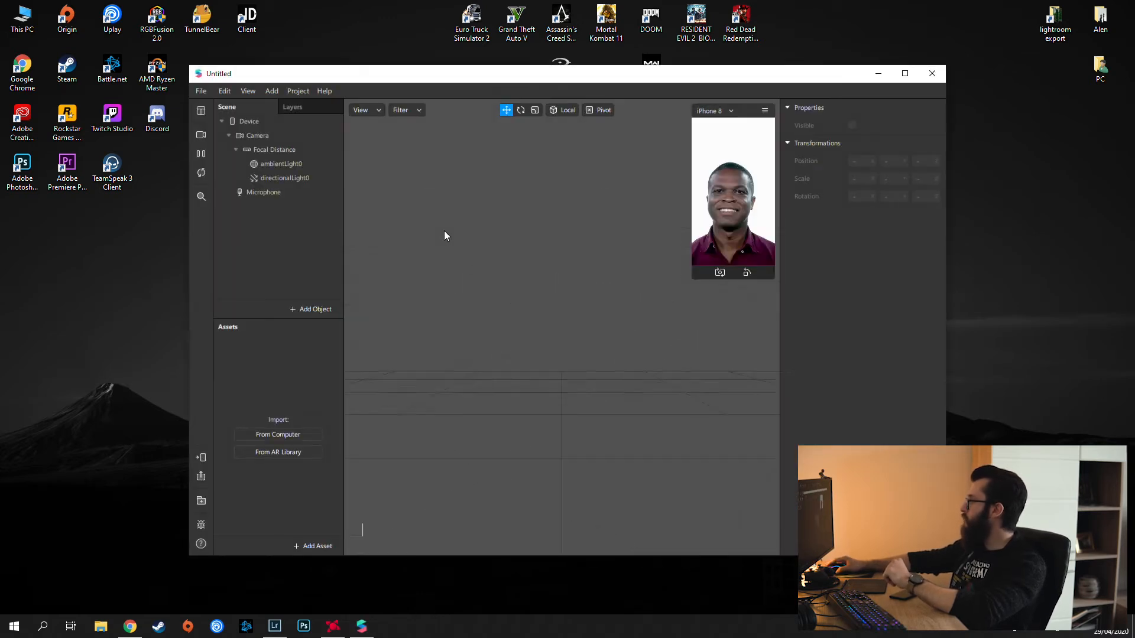
left_click(905, 73)
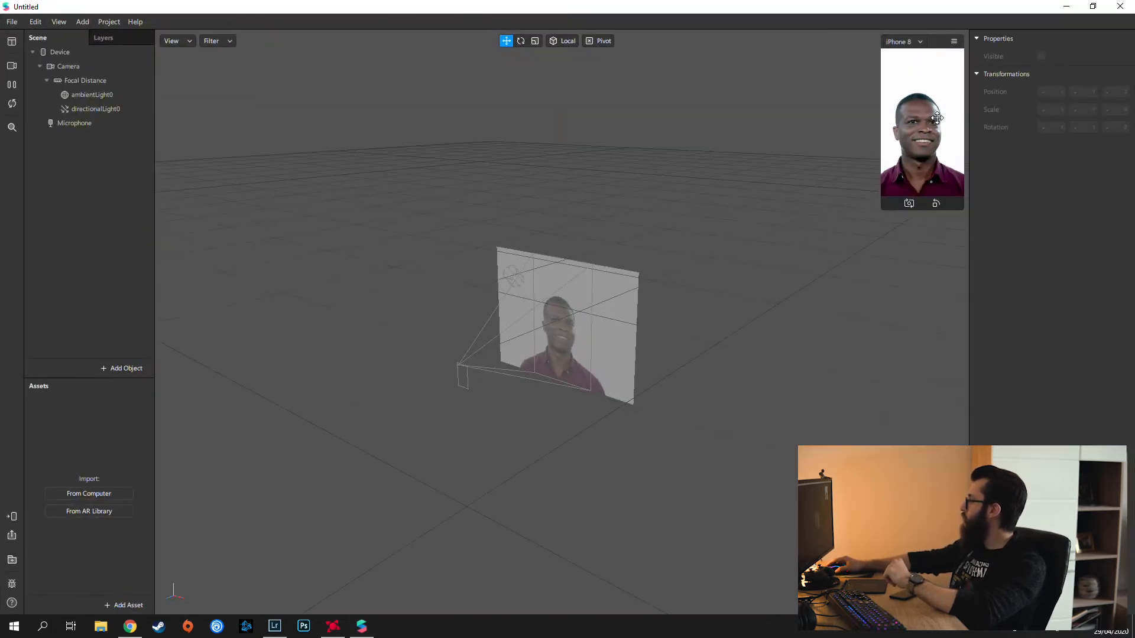
left_click_drag(881, 208, 804, 319)
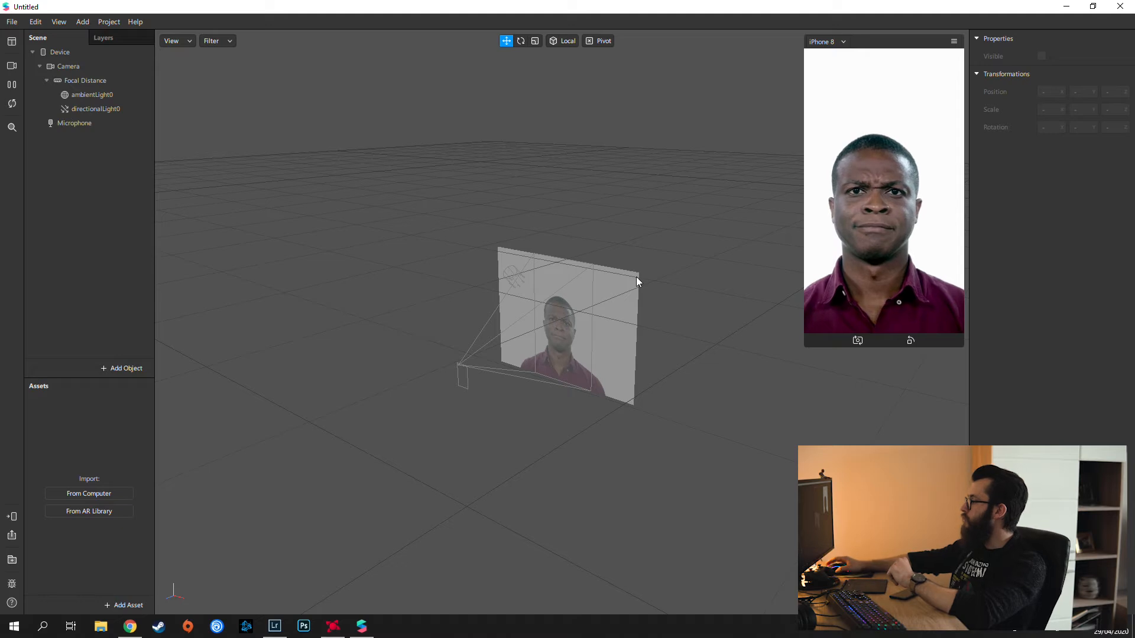
Add a canvas under the Camera and a rectangle inside that canvas
right_click(48, 65)
mouse_move(118, 77)
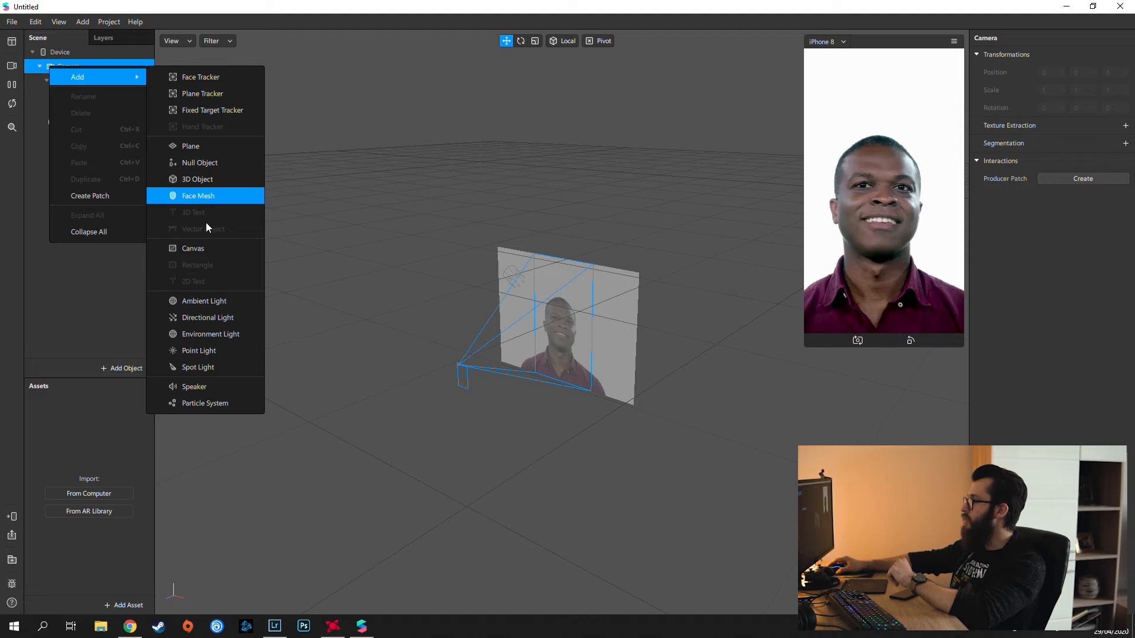
left_click(193, 248)
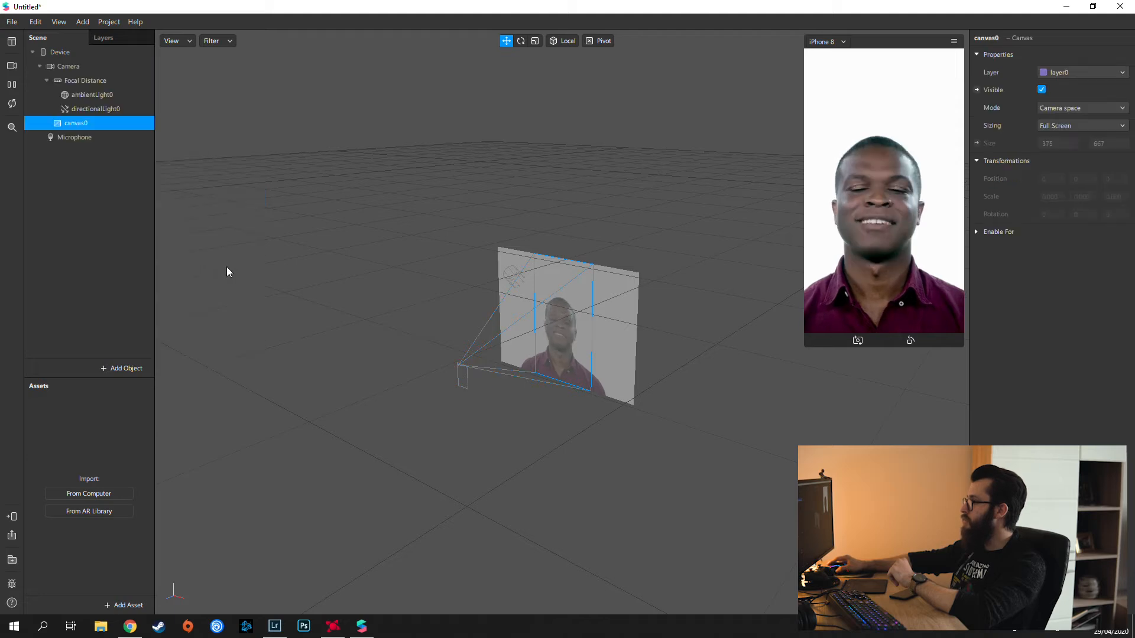
right_click(78, 125)
mouse_move(110, 134)
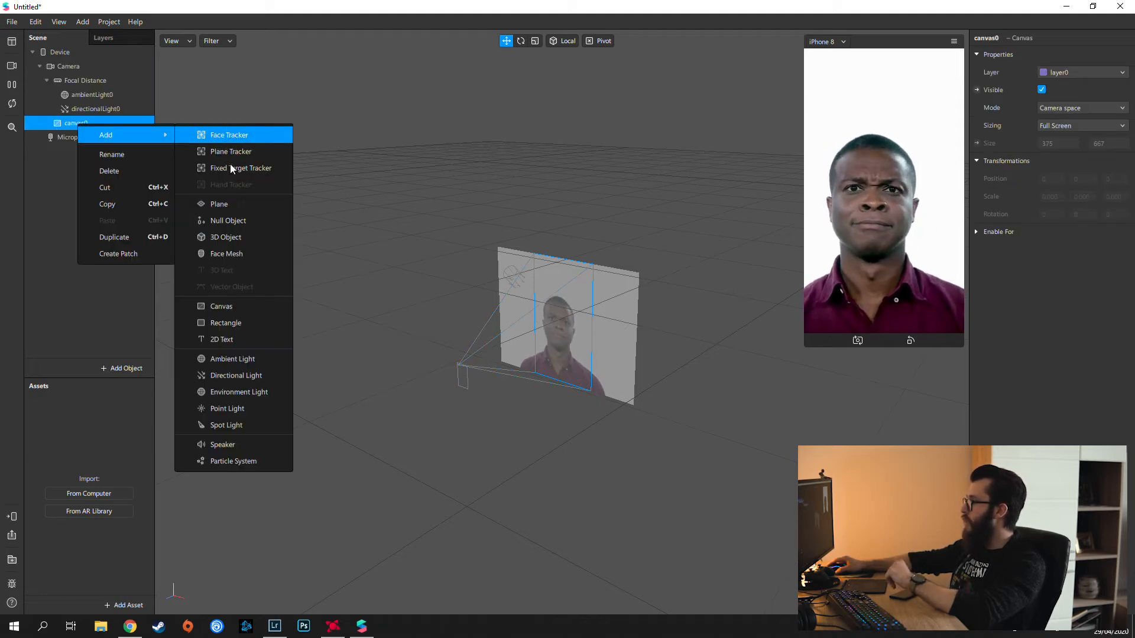
left_click(217, 323)
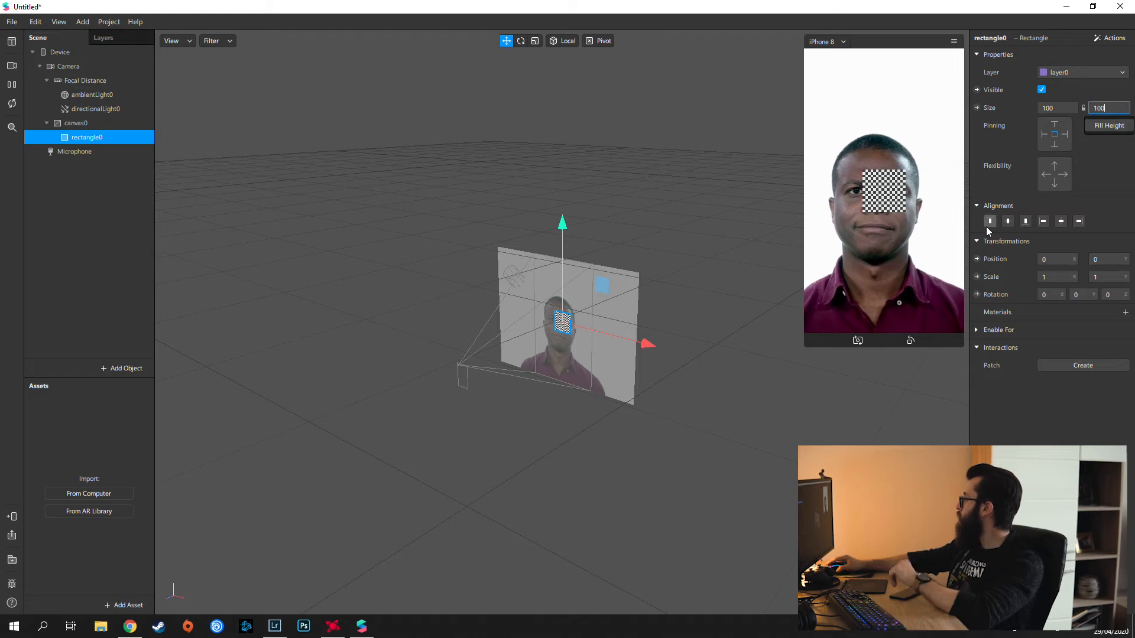
Set the rectangle's size to fill the canvas in both height and width
left_click(1104, 126)
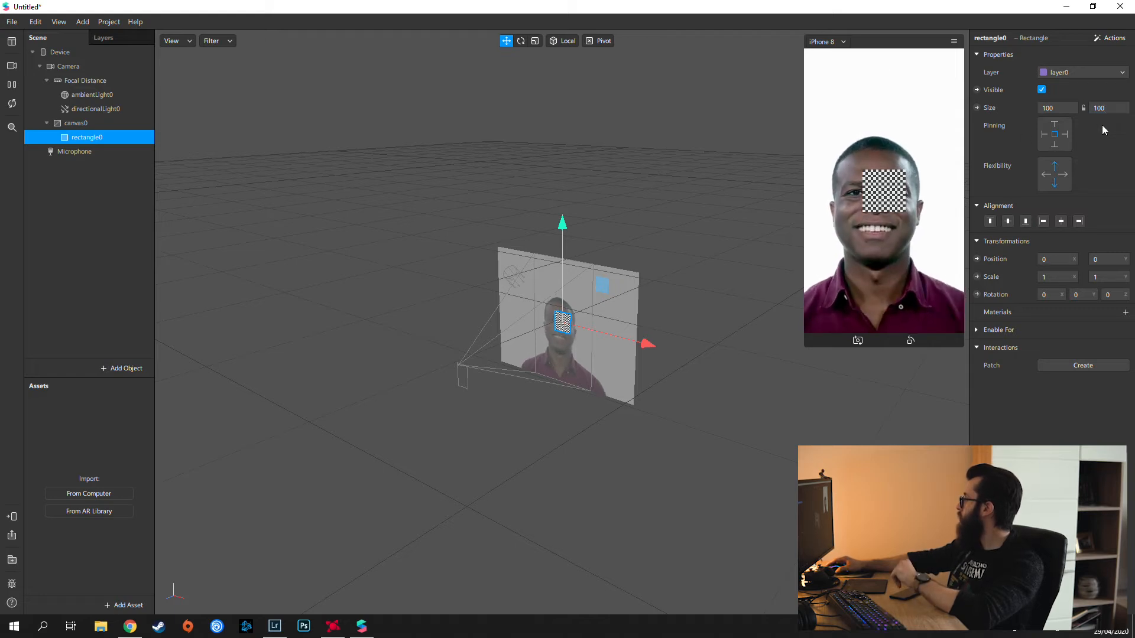
left_click(1097, 129)
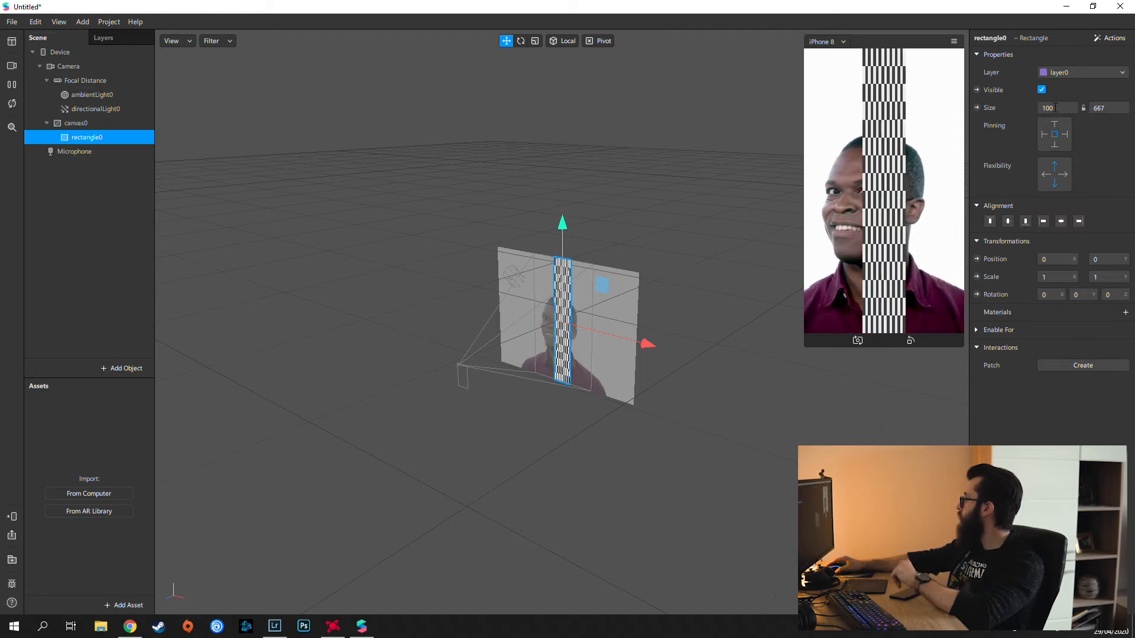
left_click(1059, 126)
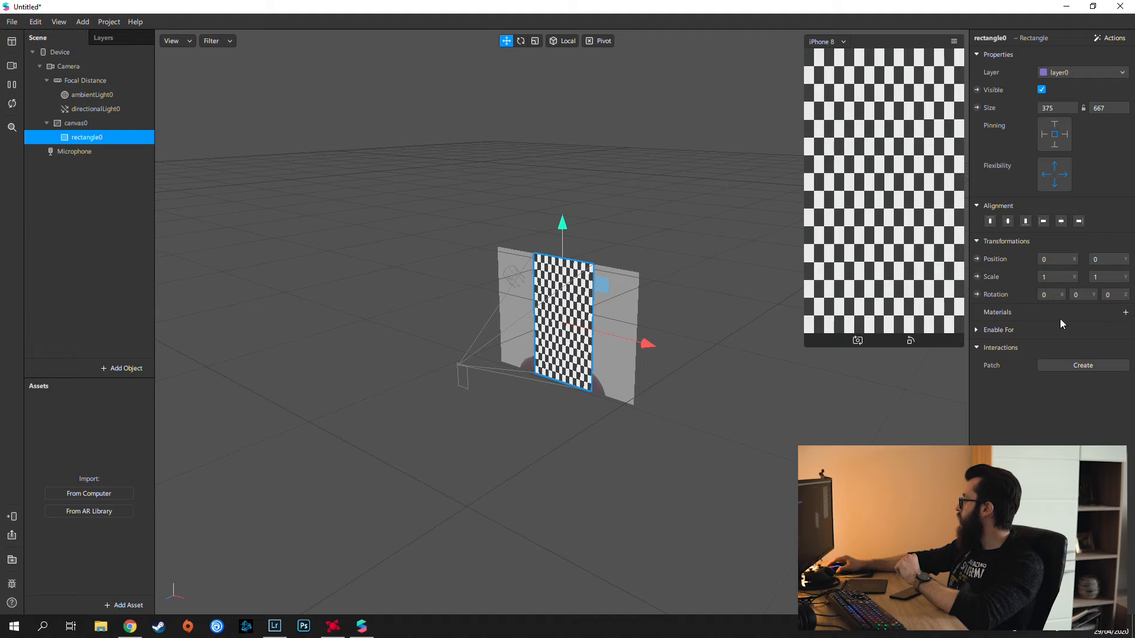
Add a new material to the rectangle and set its shader type to Flat
left_click(1125, 312)
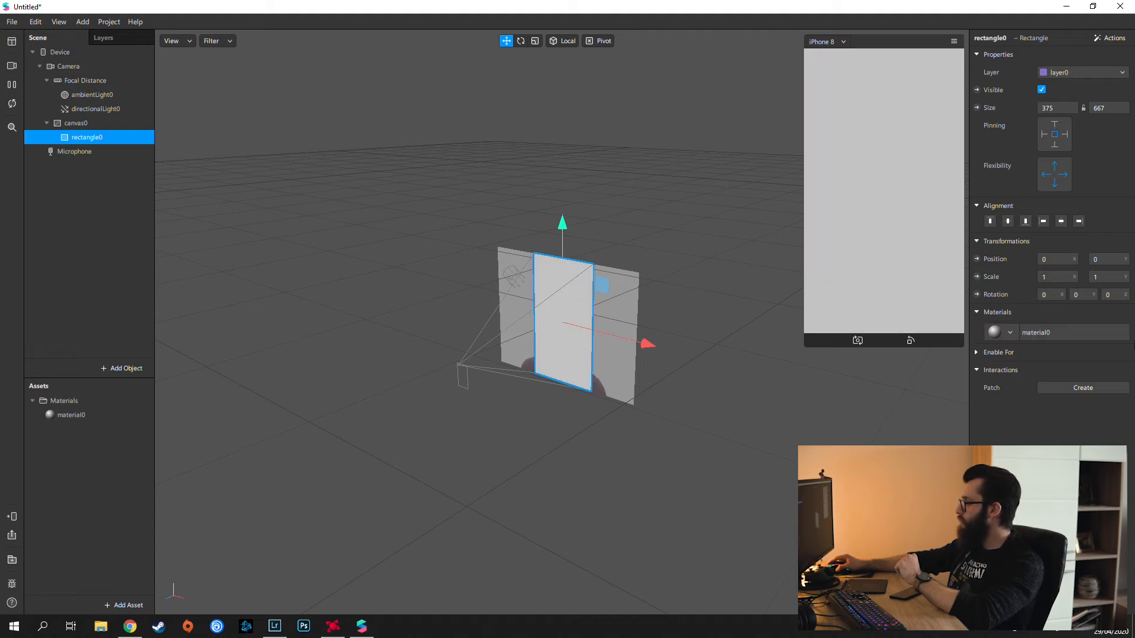
left_click(64, 416)
left_click(1061, 55)
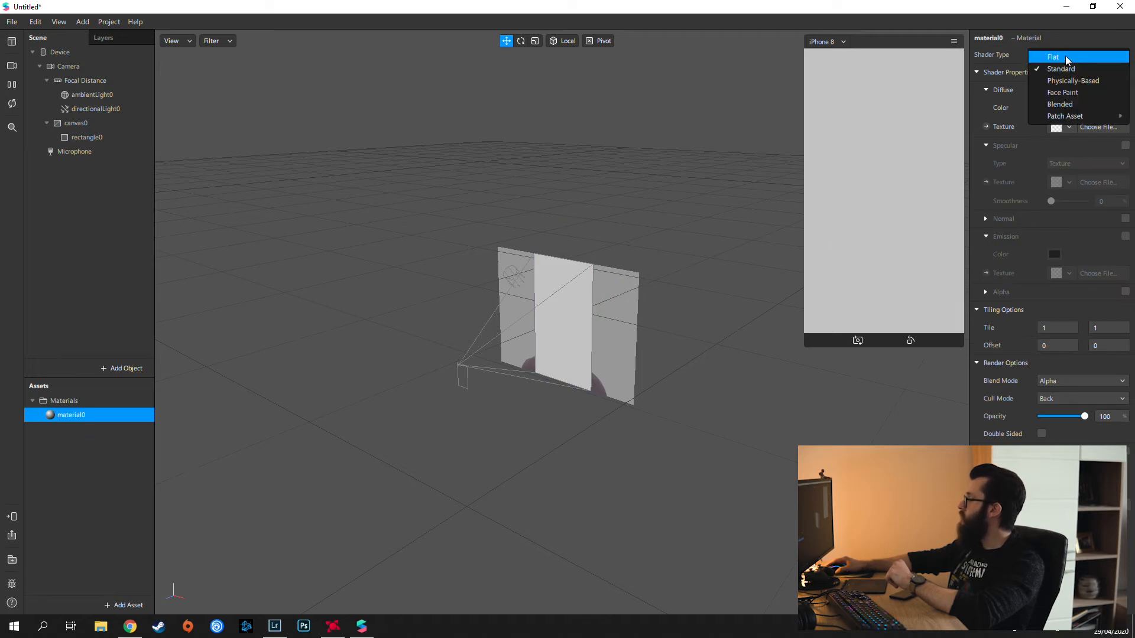
left_click(1065, 56)
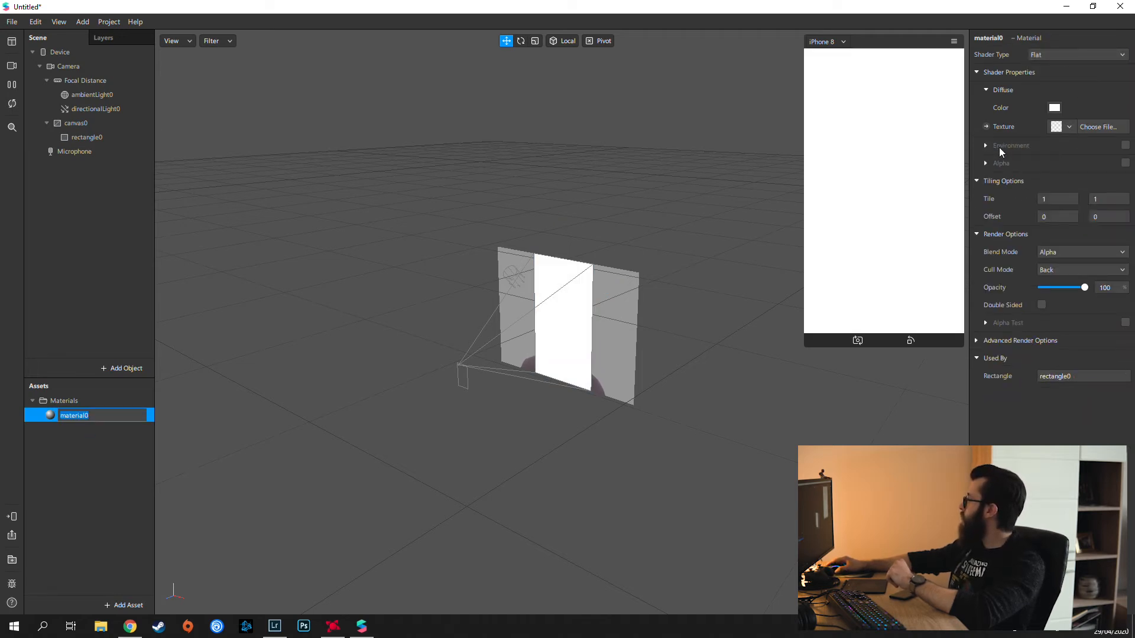
Create a patch for the material's diffuse texture and move it toward the right side of the patch graph
left_click(986, 127)
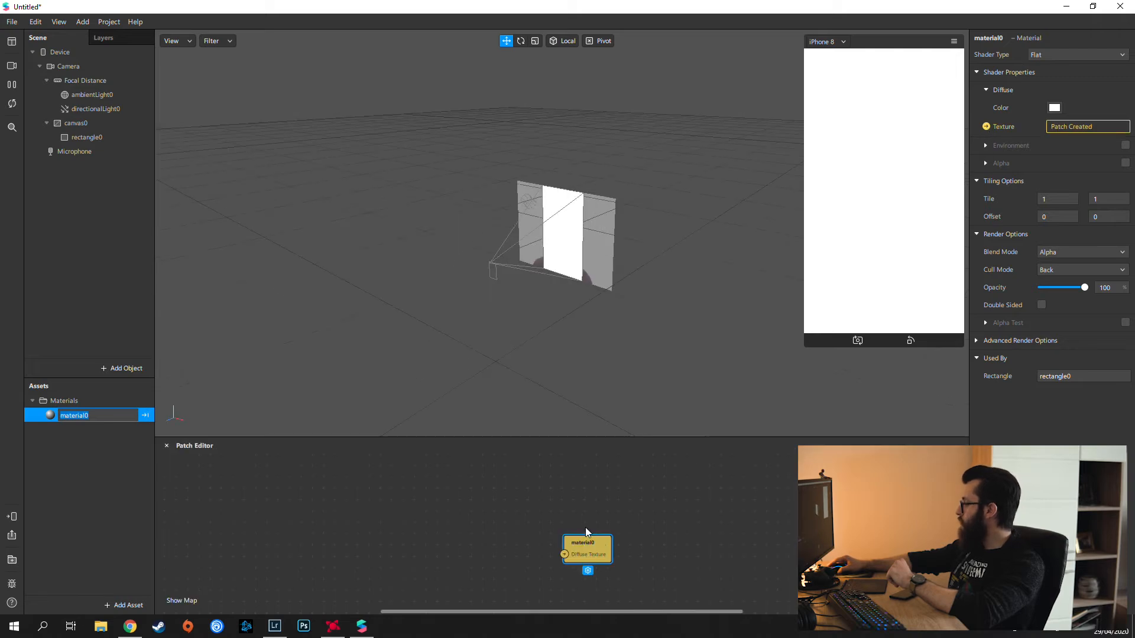
left_click_drag(598, 526, 742, 511)
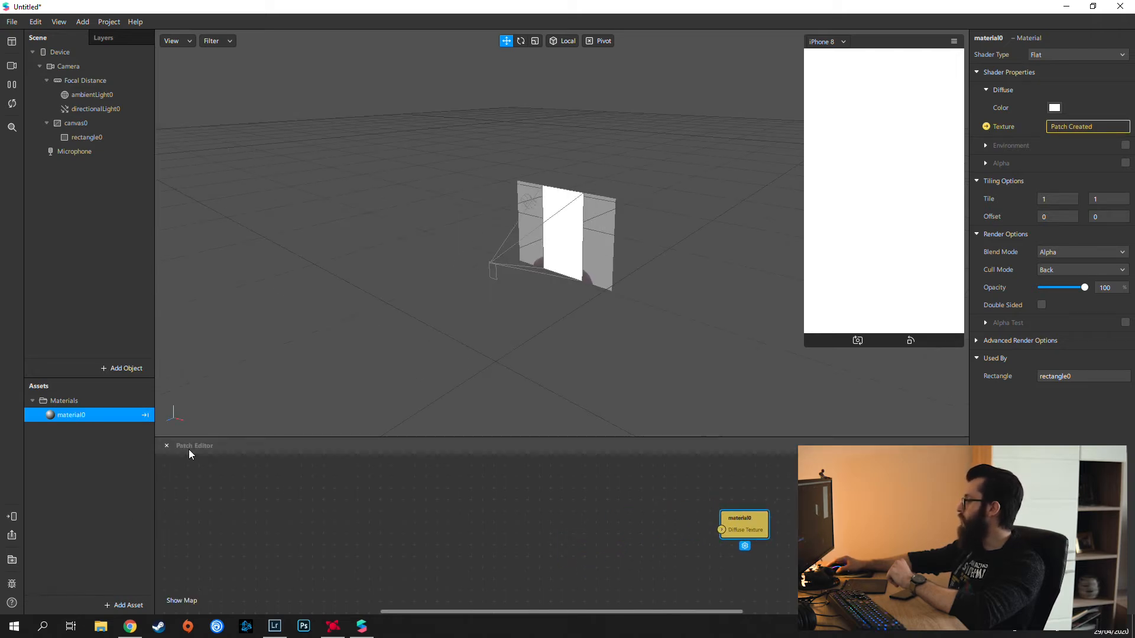
Add a texture extraction to the Camera so its feed is available as a texture asset
right_click(66, 66)
mouse_move(97, 77)
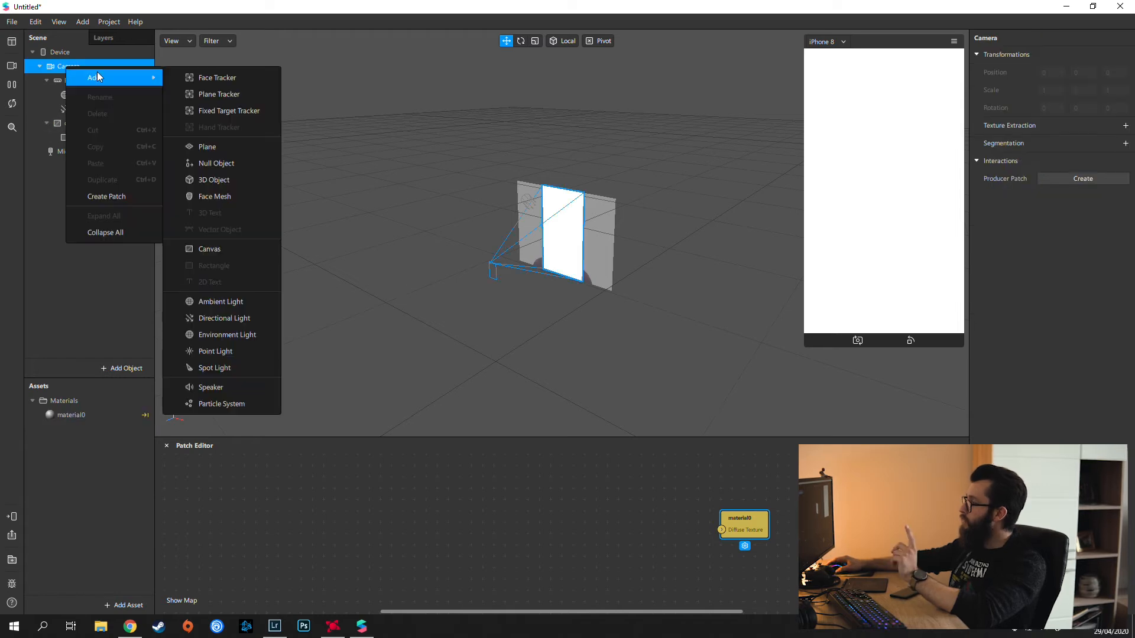
left_click(72, 66)
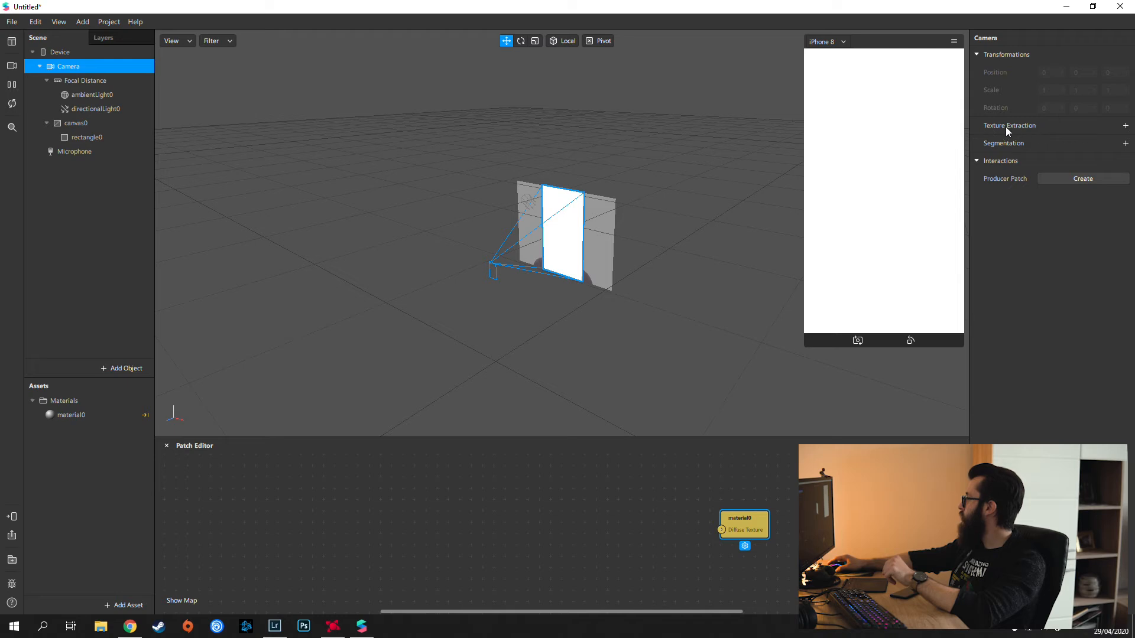
left_click(1125, 127)
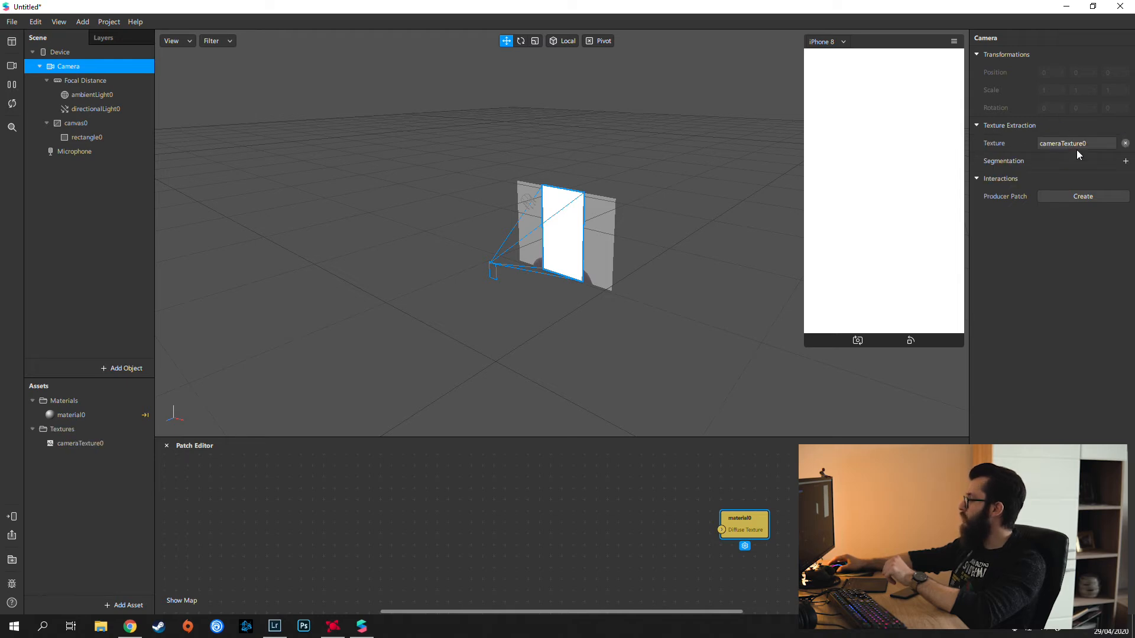
left_click(67, 445)
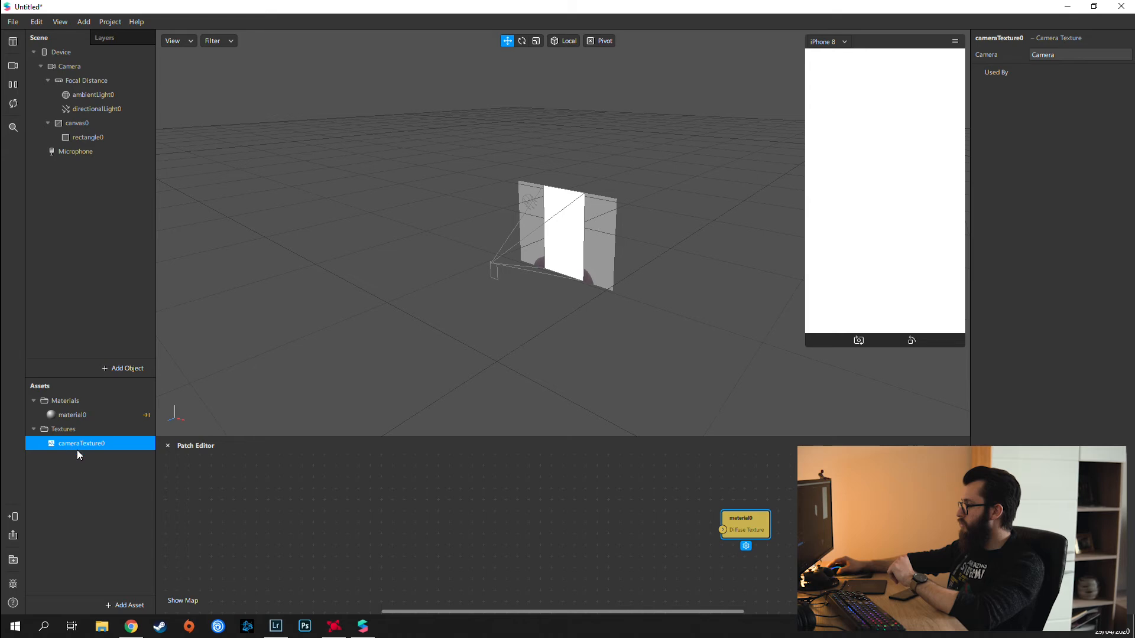
left_click(115, 503)
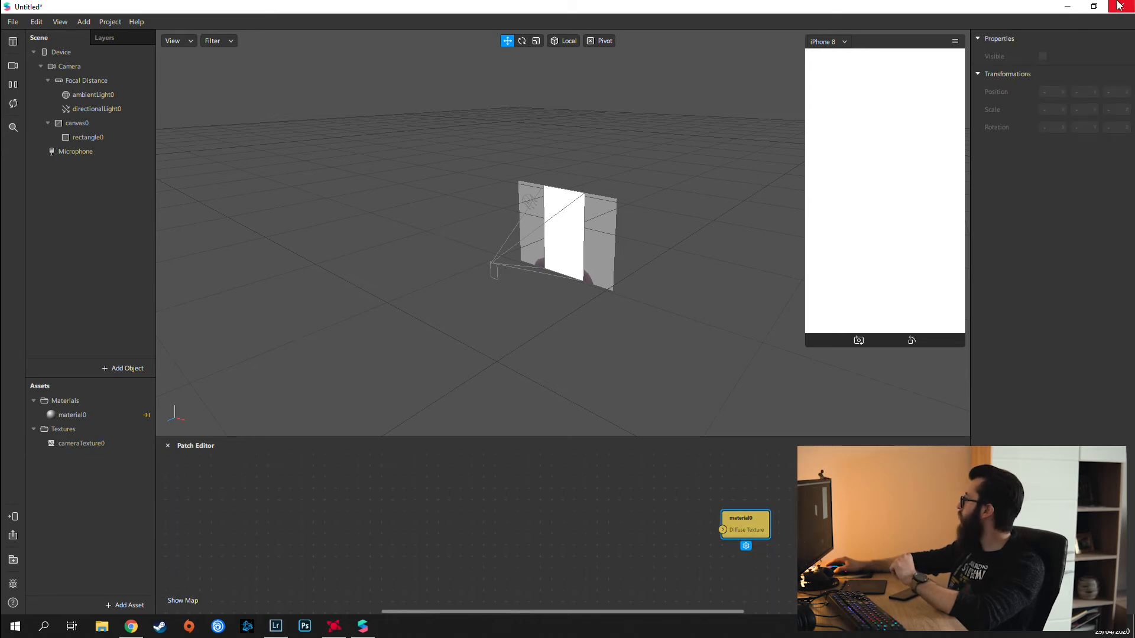
Restore the project window, move it clear of the desktop files, and import the test filter (1 of 1) image into the assets
left_click(1094, 6)
left_click_drag(744, 77, 1030, 110)
left_click_drag(470, 312, 657, 299)
left_click_drag(474, 274, 717, 459)
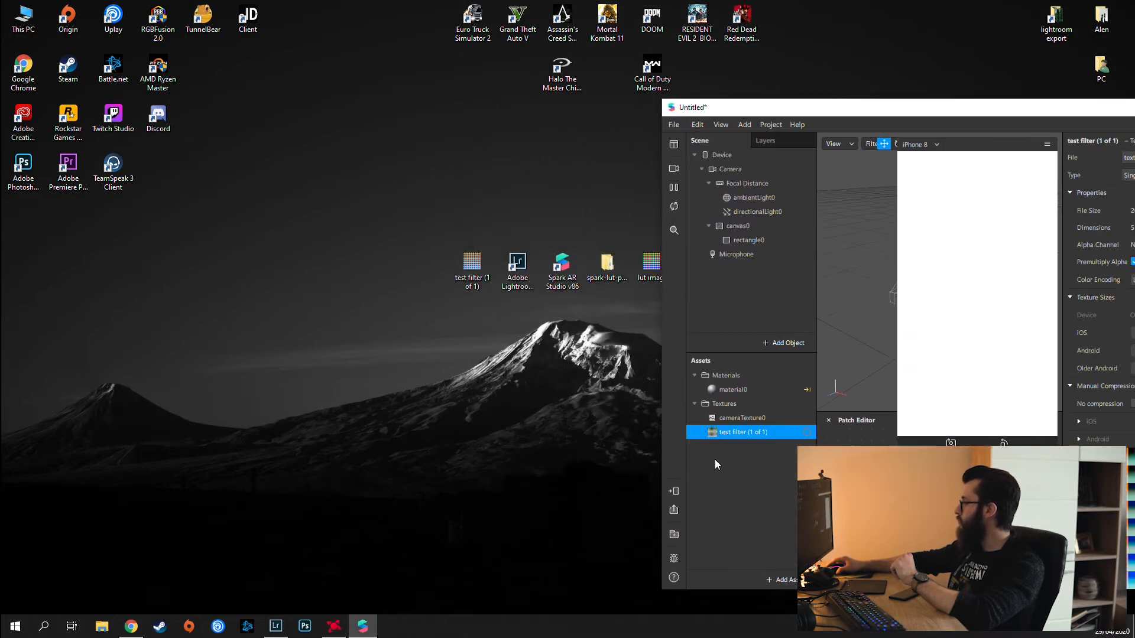
Import FastColorLUT.arp from the nested spark-lut-patch-master folder into the project assets and maximize the project window
double_click(612, 273)
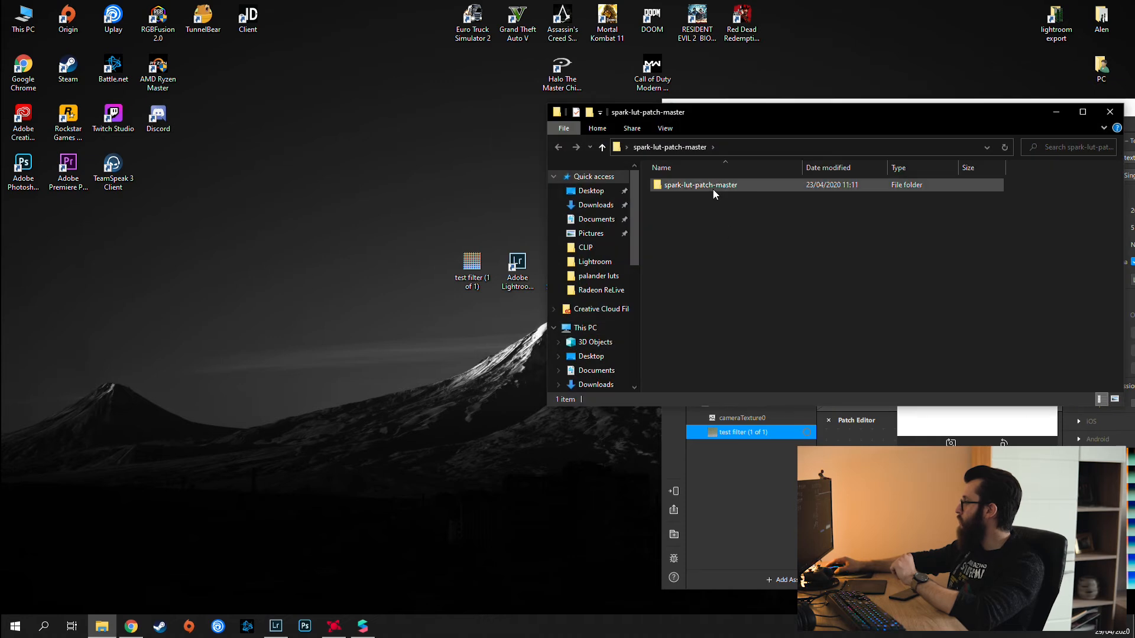
double_click(712, 188)
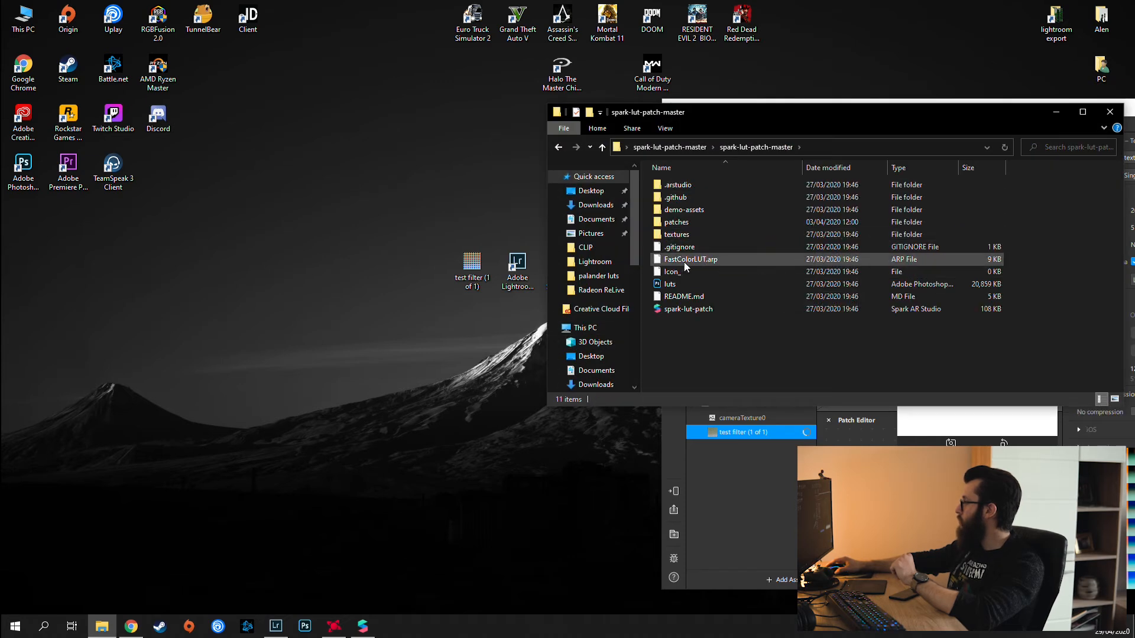
left_click_drag(686, 265, 736, 452)
left_click(847, 103)
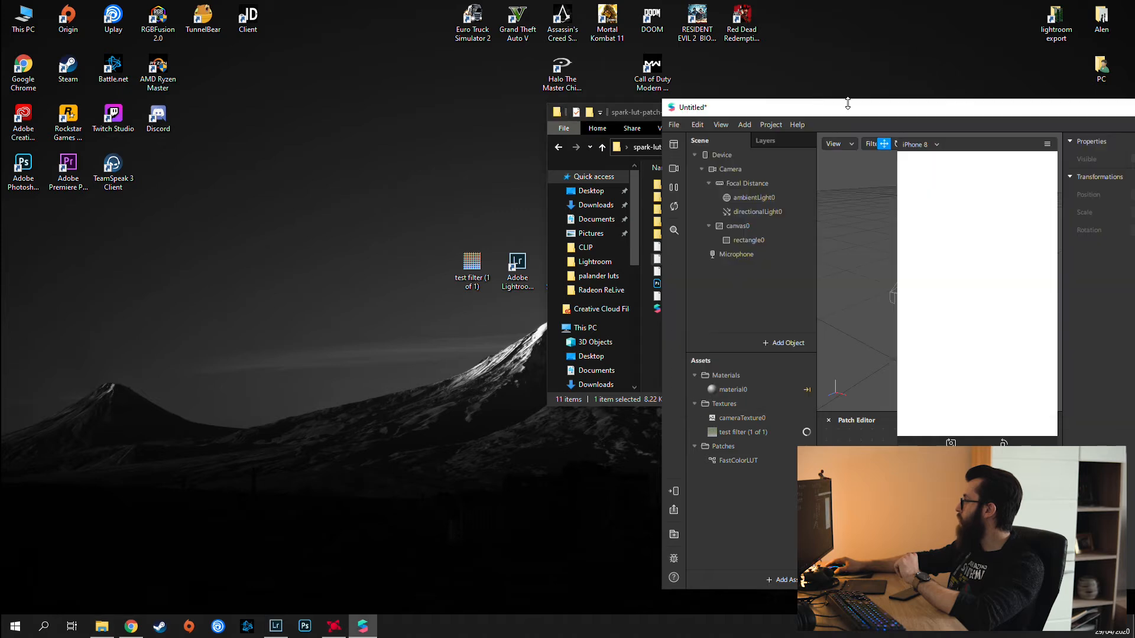
double_click(911, 108)
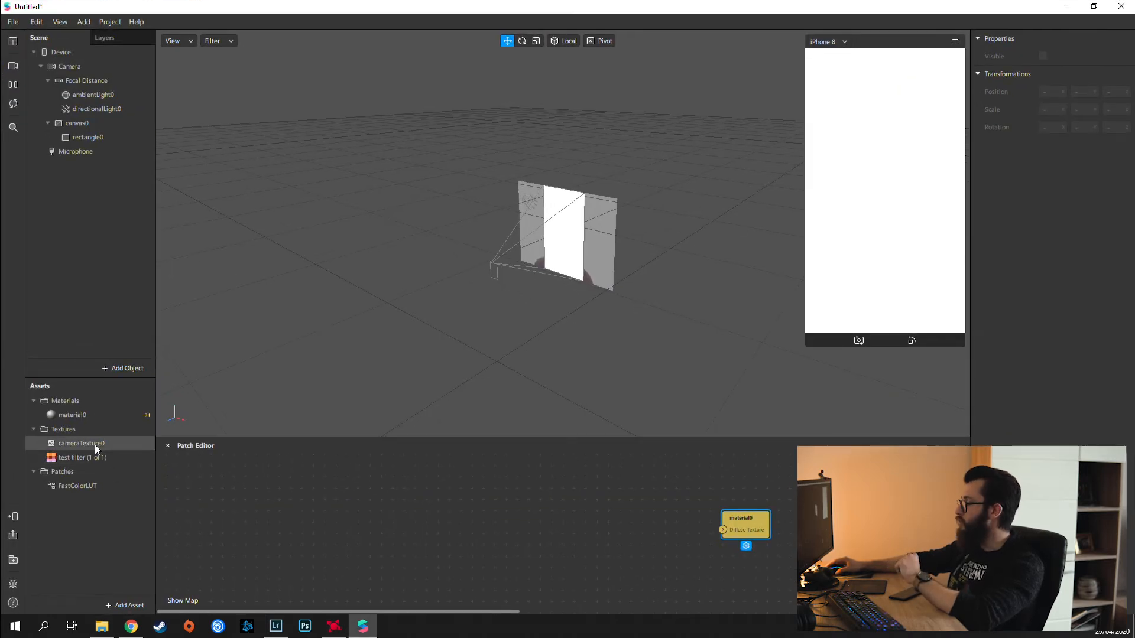
Add the camera texture, test filter and FastColorLUT to the patch graph, wiring camera to Texture, filter to LUT, and output to material0's Diffuse Texture
left_click_drag(95, 445, 332, 566)
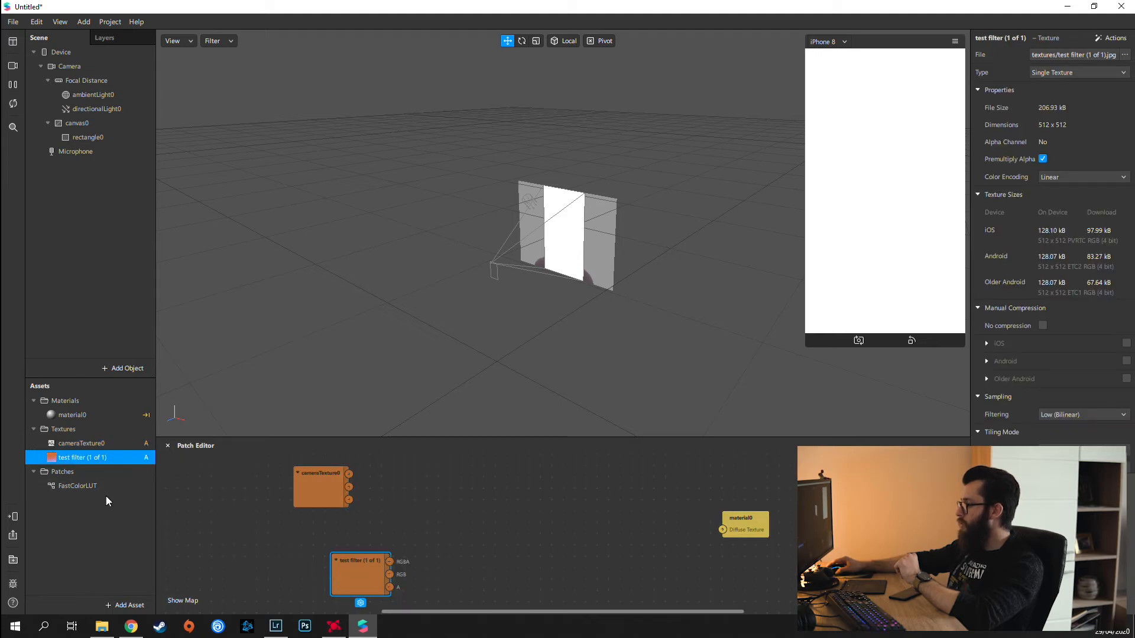
left_click_drag(68, 484, 533, 522)
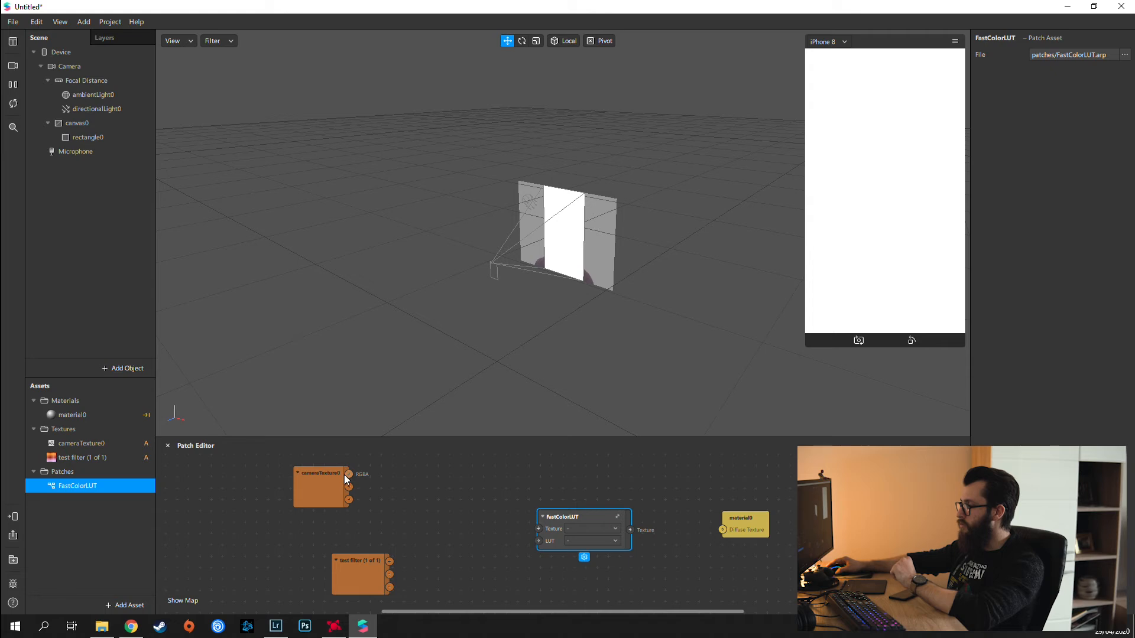
left_click_drag(349, 474, 538, 526)
left_click_drag(388, 566, 538, 540)
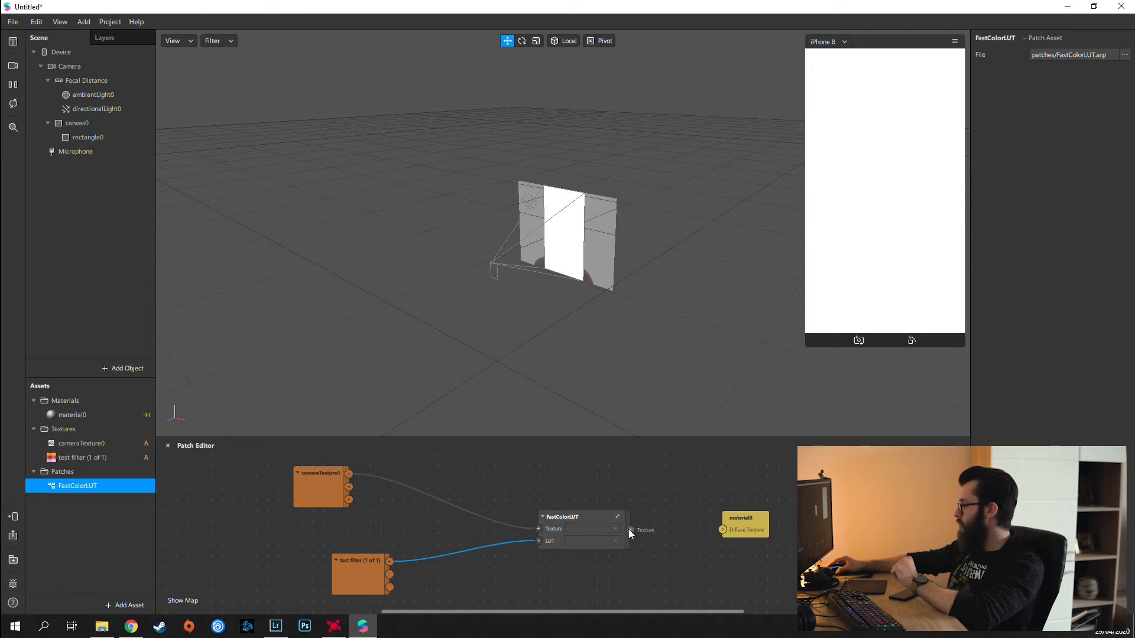
left_click_drag(632, 529, 722, 529)
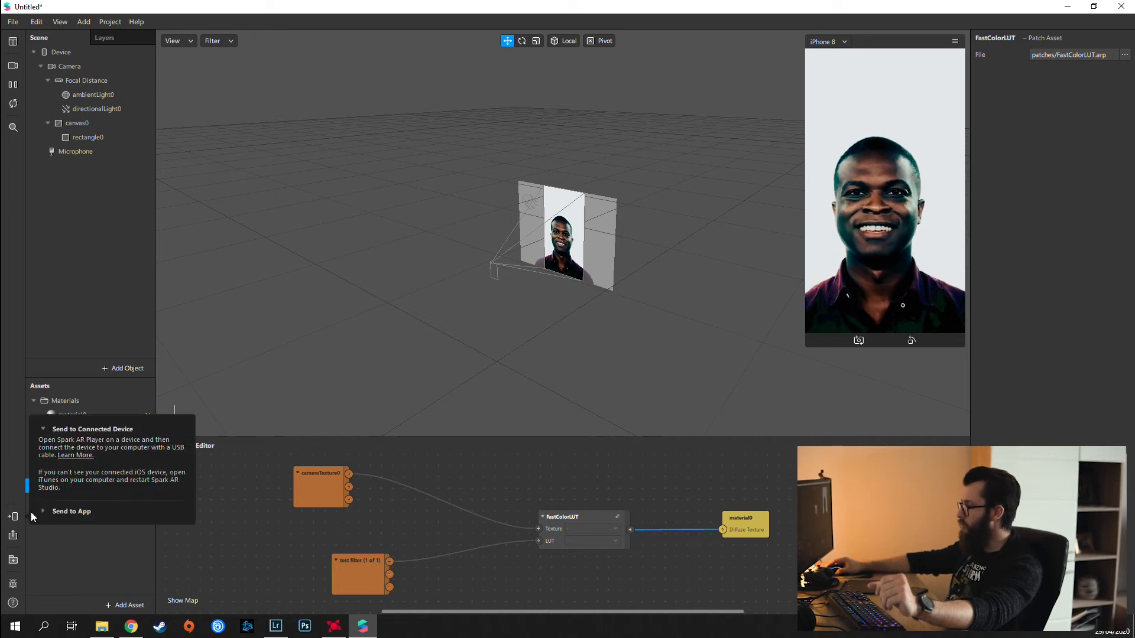
Show the options for sending the effect to the Facebook or Instagram camera
left_click(73, 512)
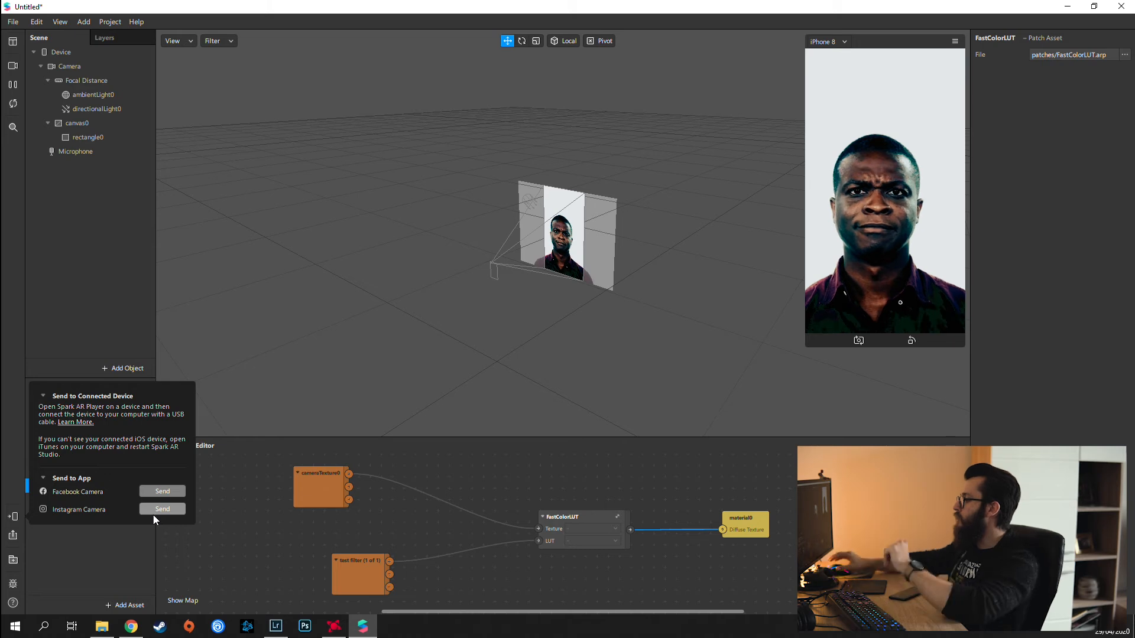
Switch to Lightroom, set the LUT image's Contrast to -8 and Shadows to +2, and return to Spark AR Studio
left_click(276, 626)
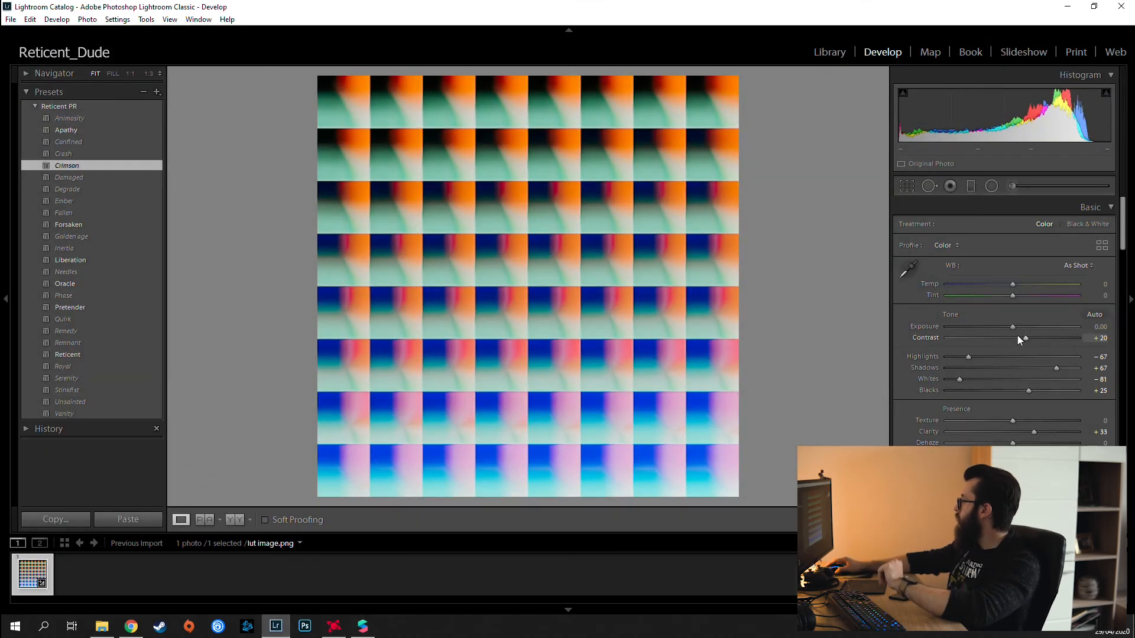
left_click_drag(1016, 329, 973, 334)
left_click_drag(1059, 370, 1006, 338)
double_click(973, 326)
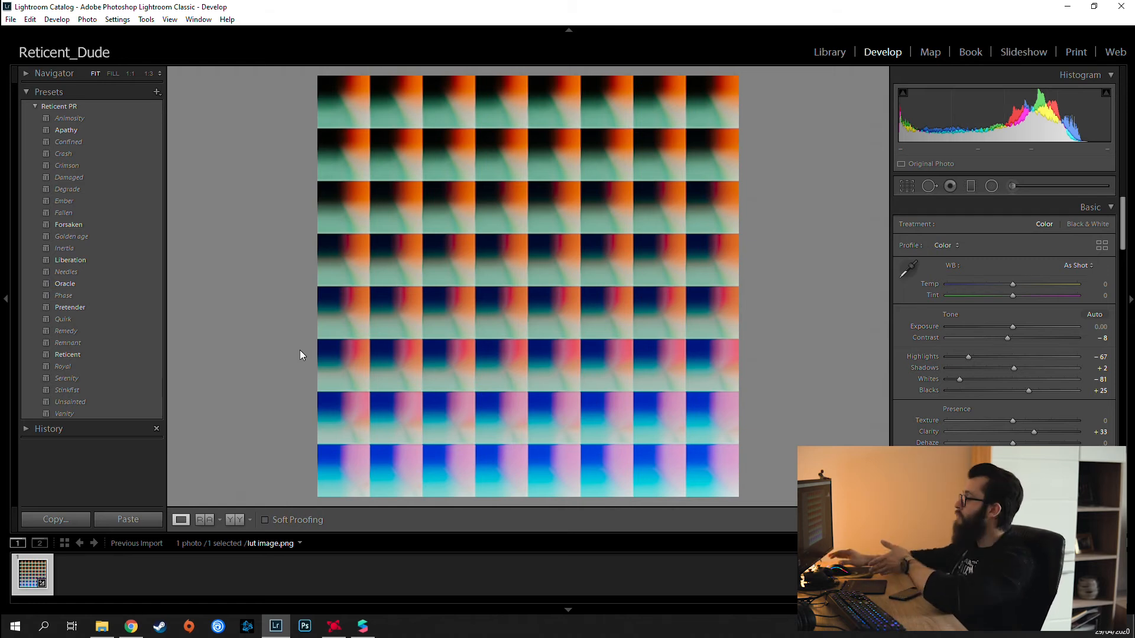
left_click(1065, 7)
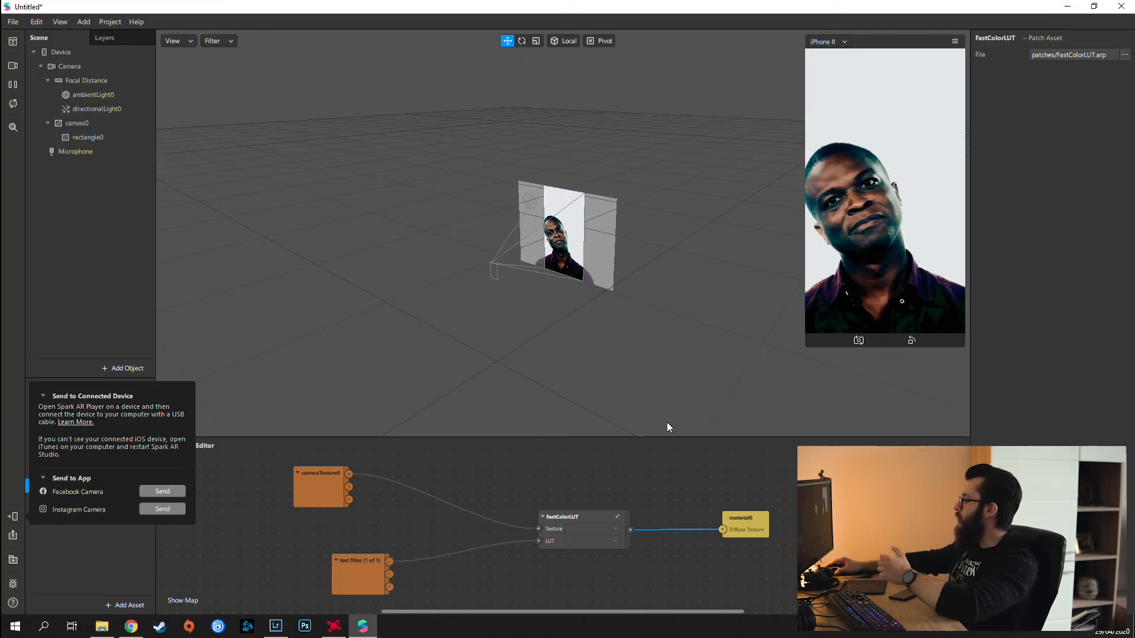
Delete the test filter patch from the graph and its texture from the assets, and close the console
left_click(149, 558)
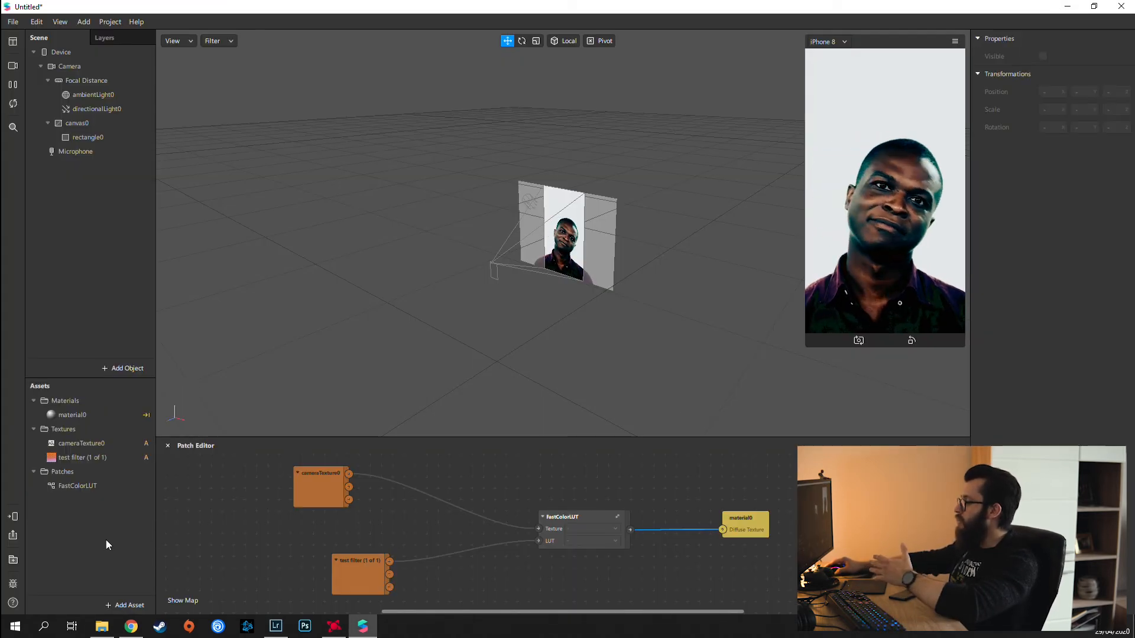
right_click(344, 573)
left_click(349, 565)
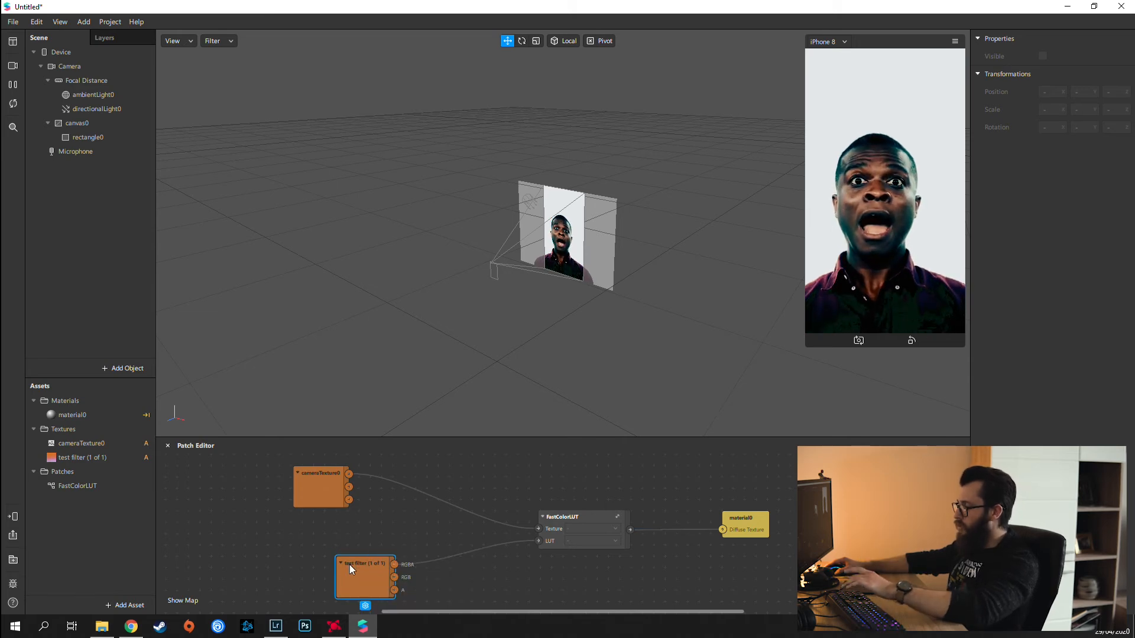
key("Delete")
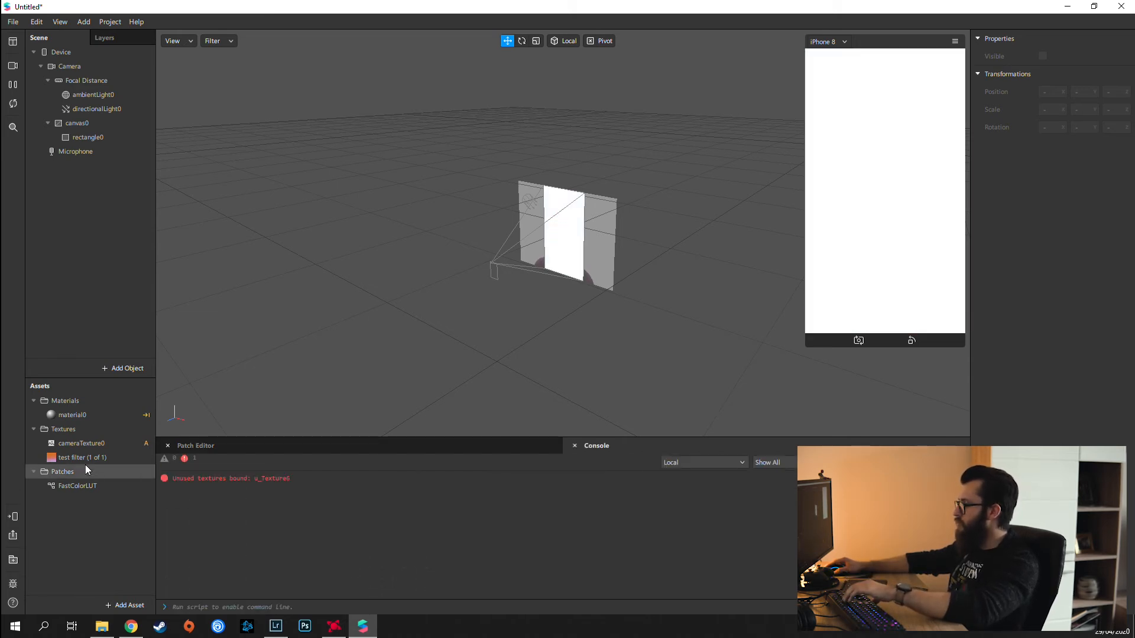
left_click(77, 458)
key("Delete")
left_click(655, 345)
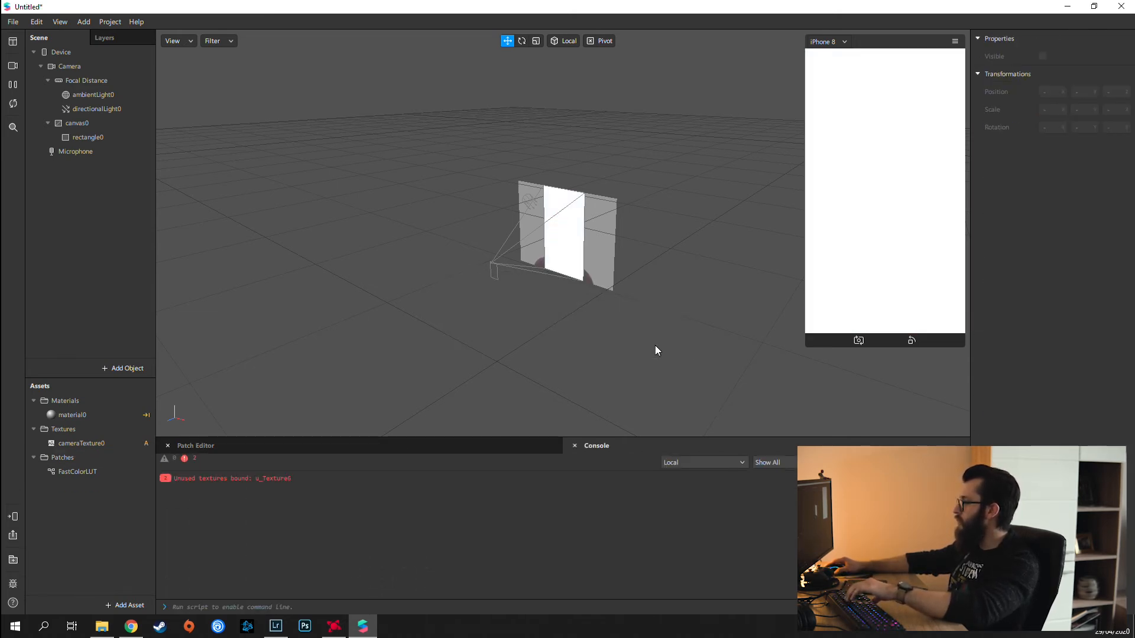
left_click(574, 446)
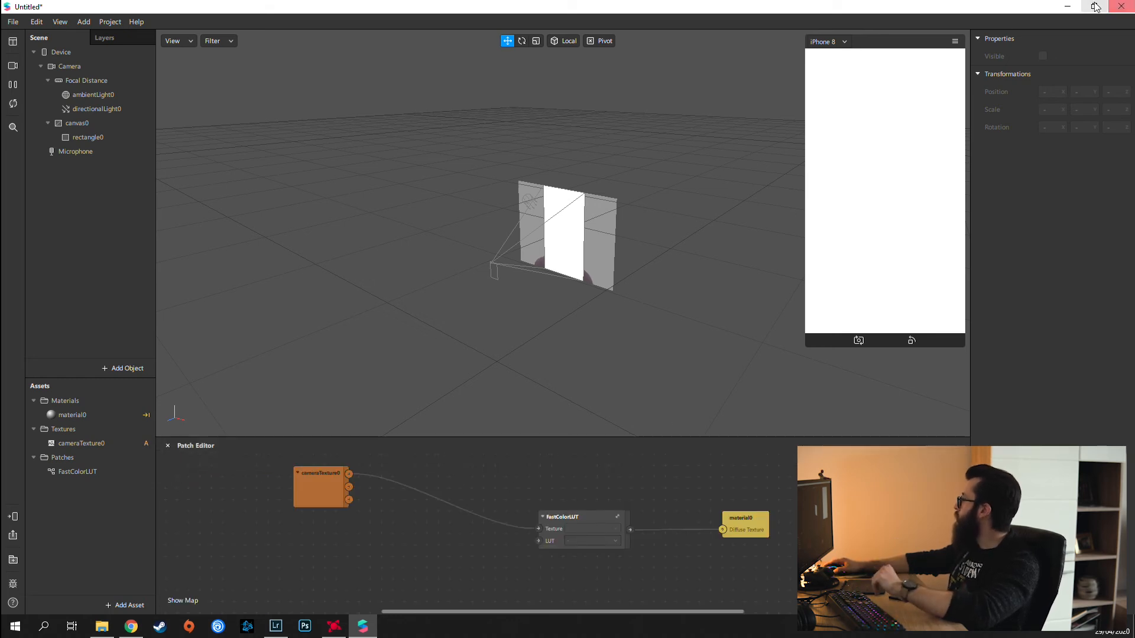
Dock the project window beside the desktop, import the test filter (1 of 1) image again, and place it in the patch graph
left_click_drag(915, 8, 1133, 99)
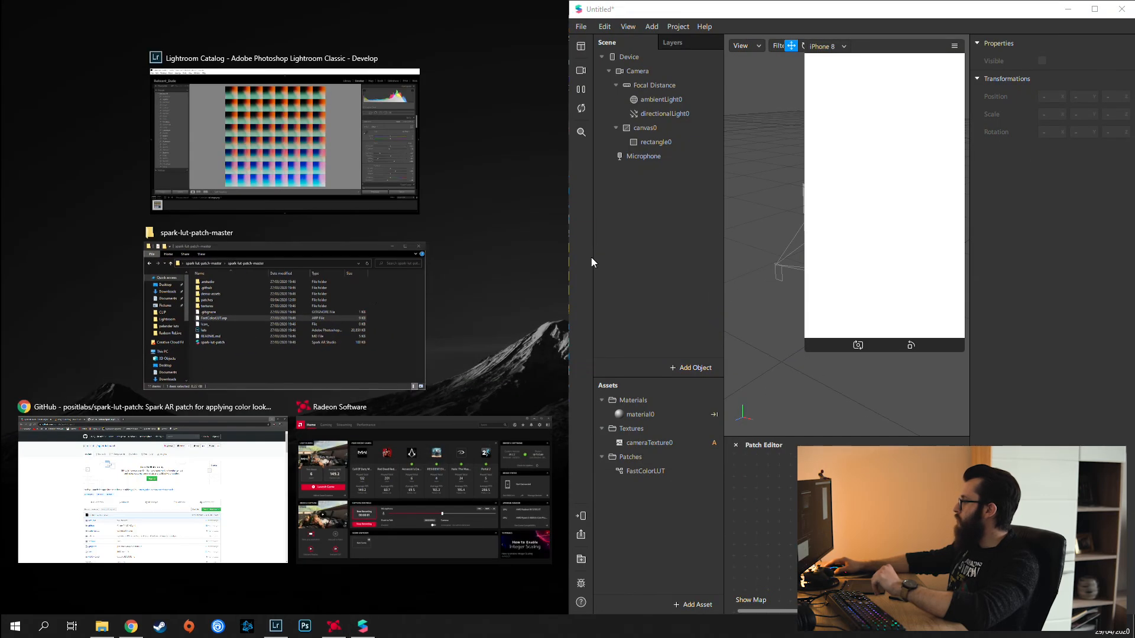
left_click(303, 312)
left_click(500, 10)
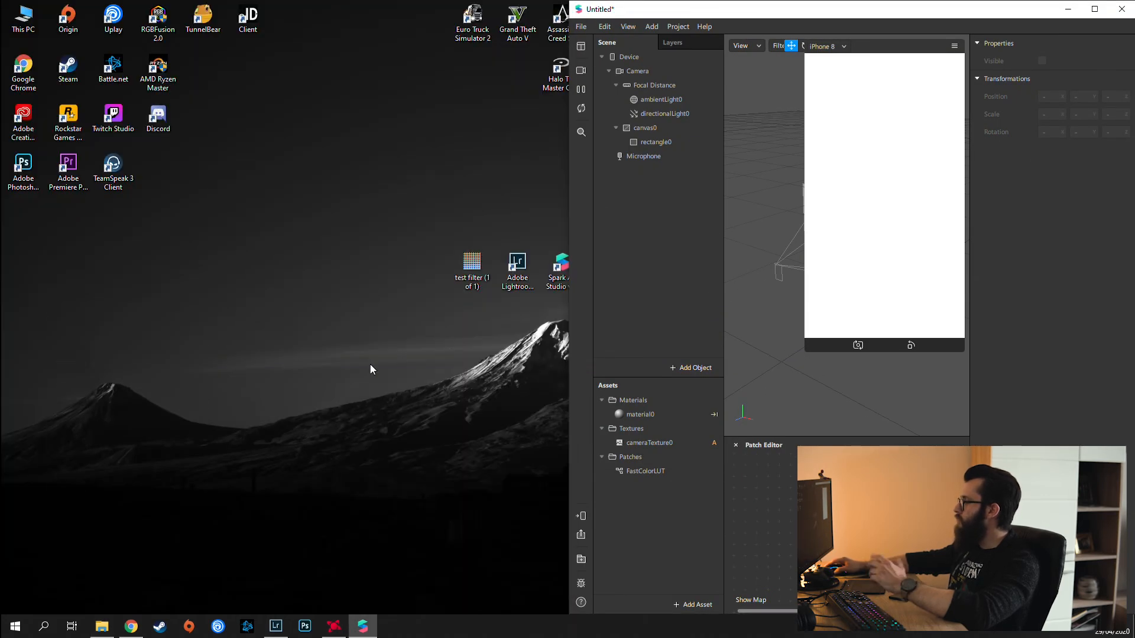
left_click_drag(459, 275, 668, 509)
left_click_drag(648, 455, 787, 535)
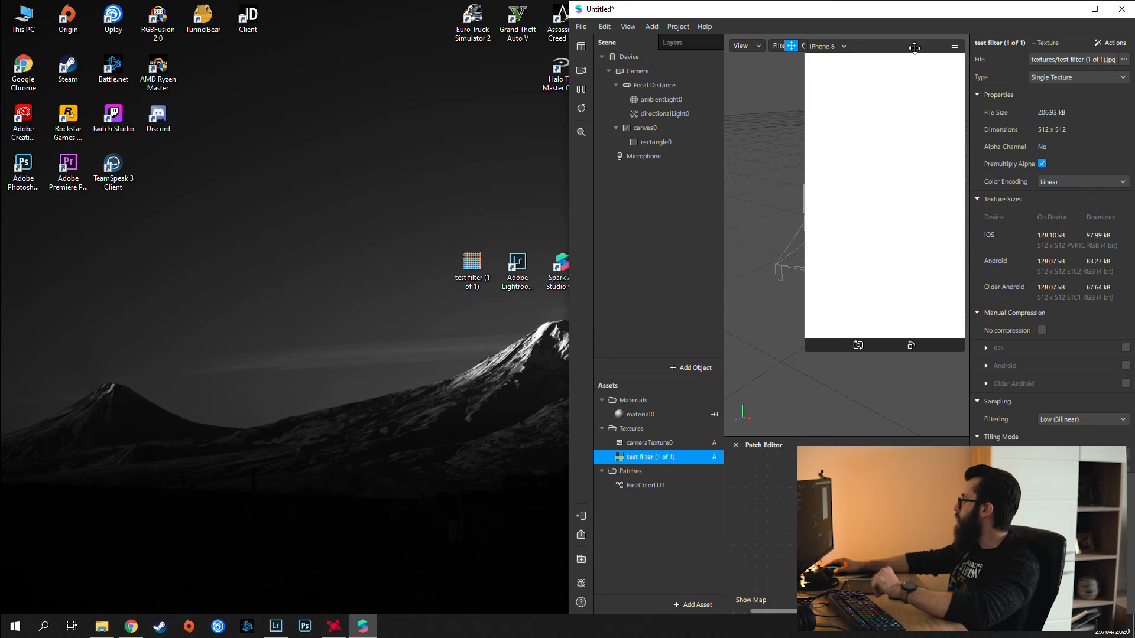
Maximize the project window and connect the test filter's RGBA output to the LUT input of FastColorLUT
left_click_drag(898, 13, 927, 108)
double_click(927, 108)
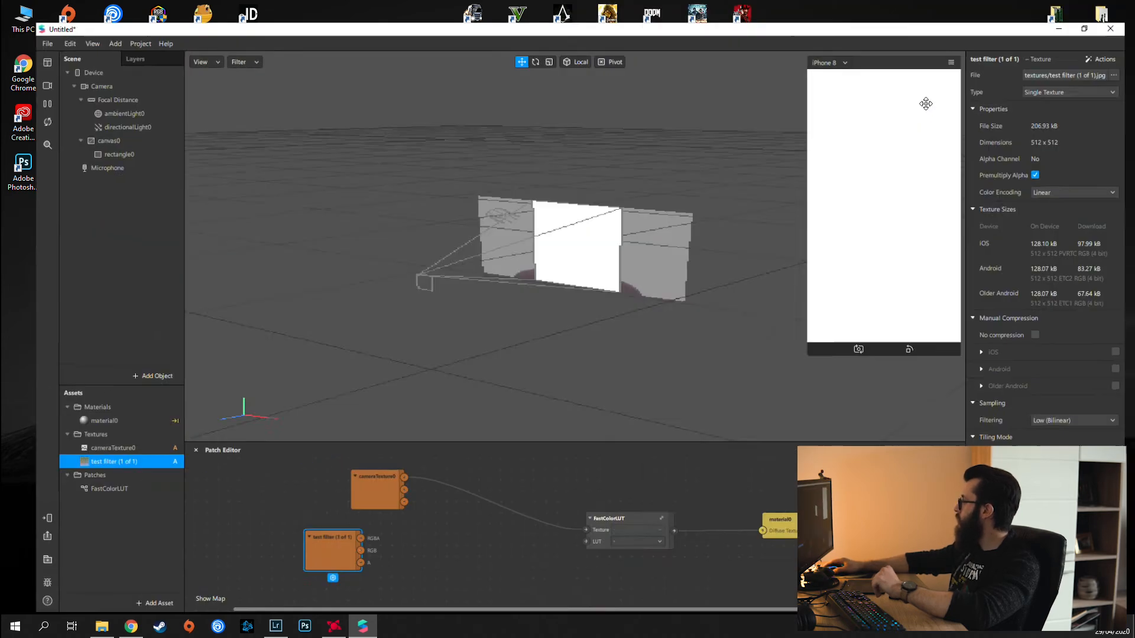
left_click_drag(340, 538, 574, 541)
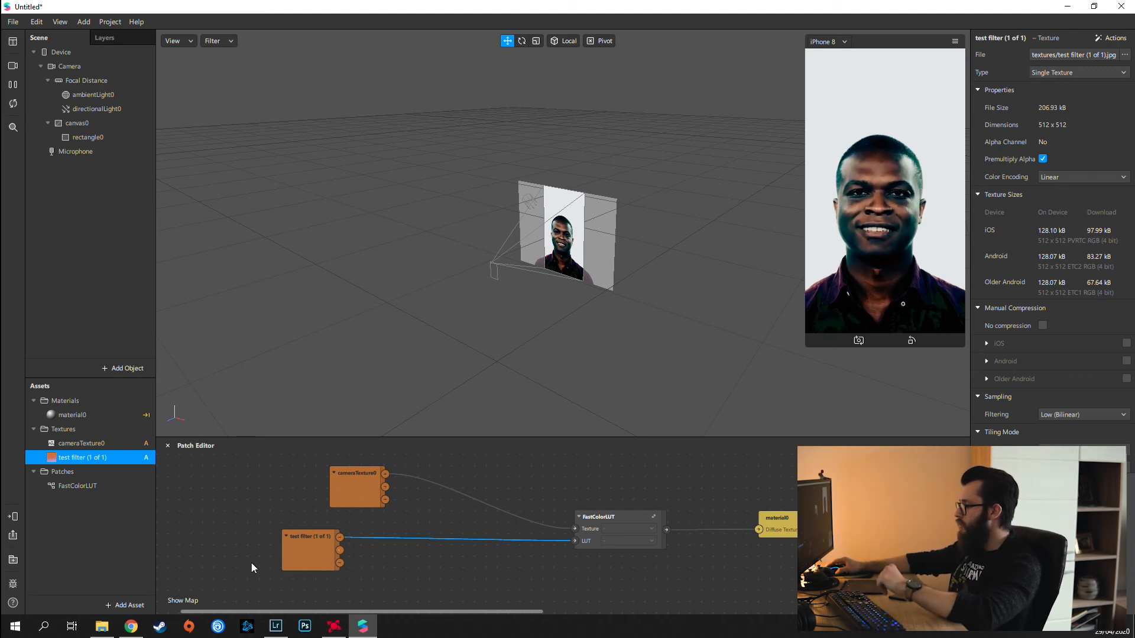
Upload the project to Spark AR Hub with the Publish new effect option
left_click(13, 536)
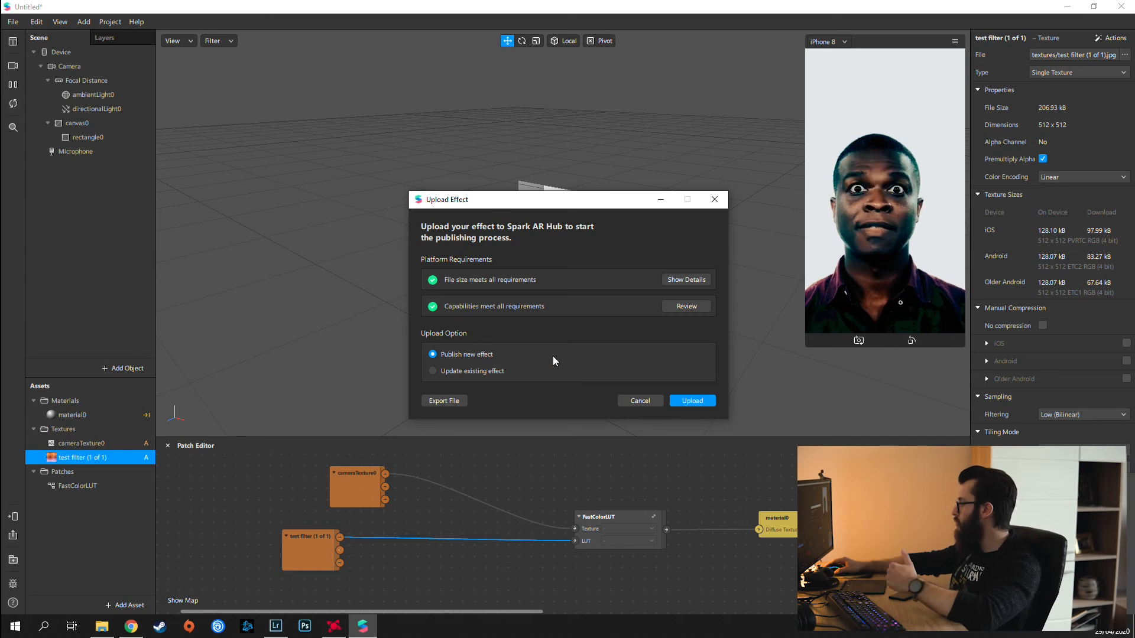
left_click(690, 405)
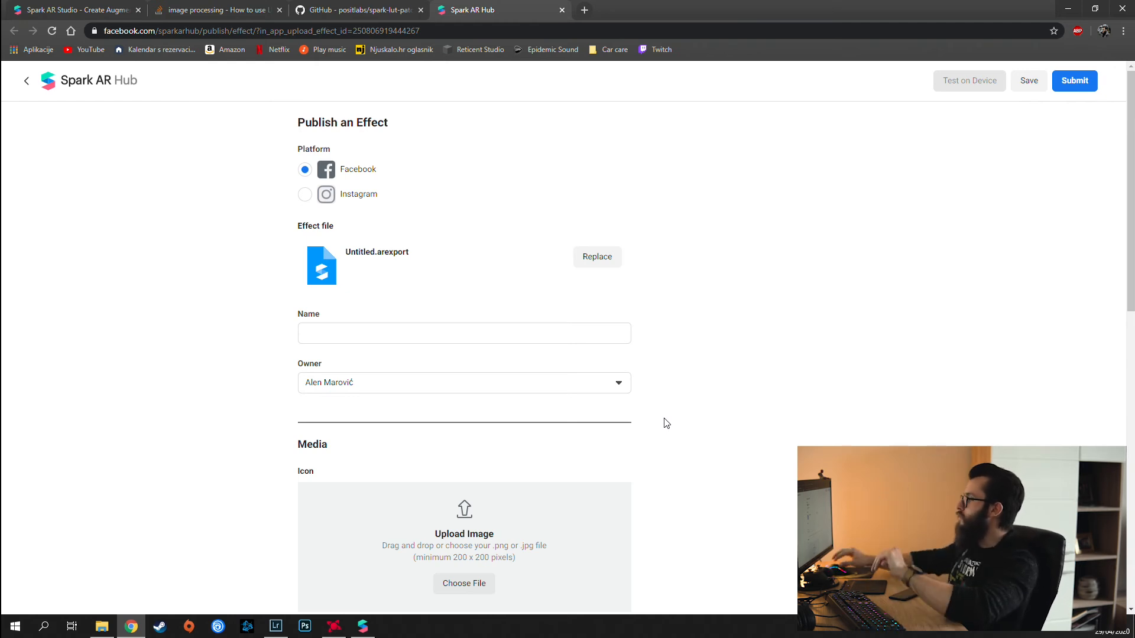
Name the effect "crimson" and choose Instagram as its publishing platform
left_click(415, 332)
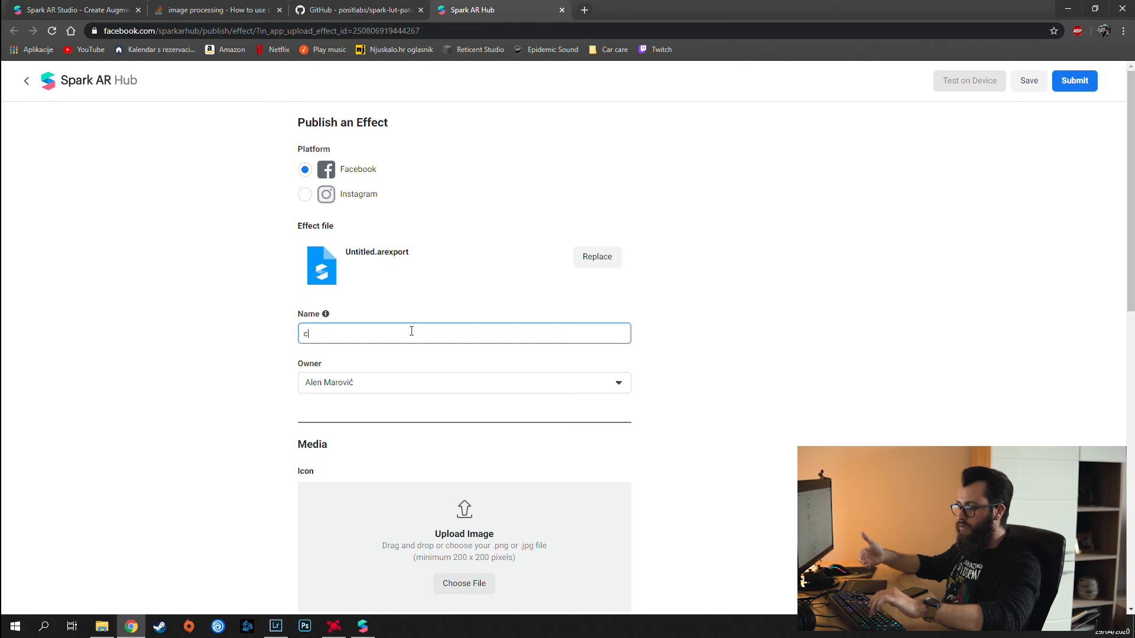
type("crimson")
scroll(417, 307, "down", 1)
scroll(408, 237, "up", 1)
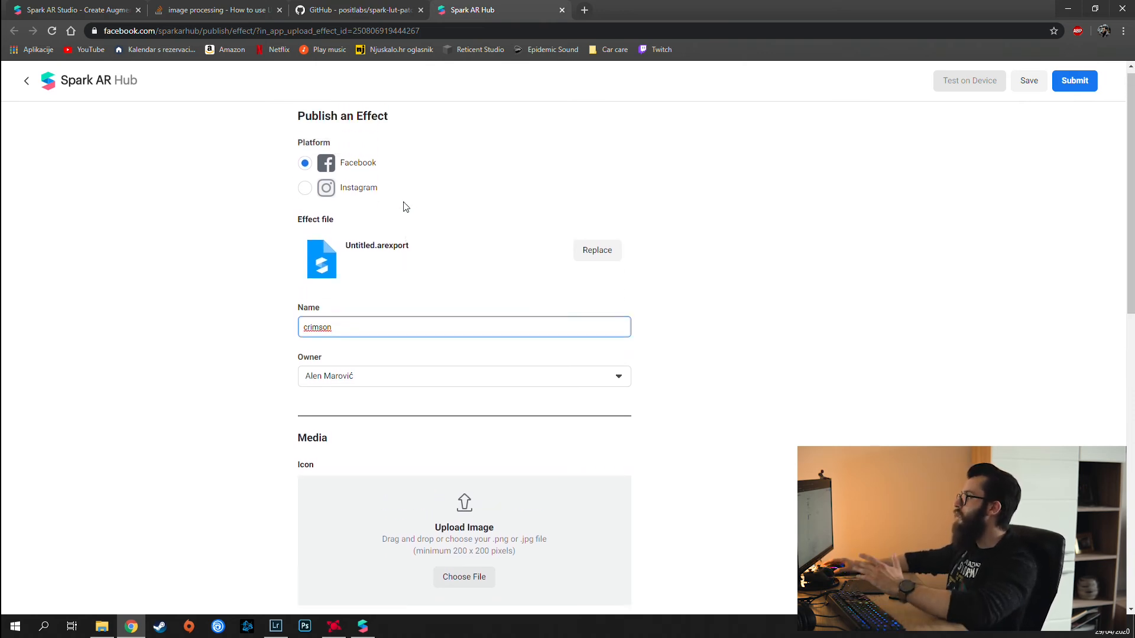
left_click(308, 194)
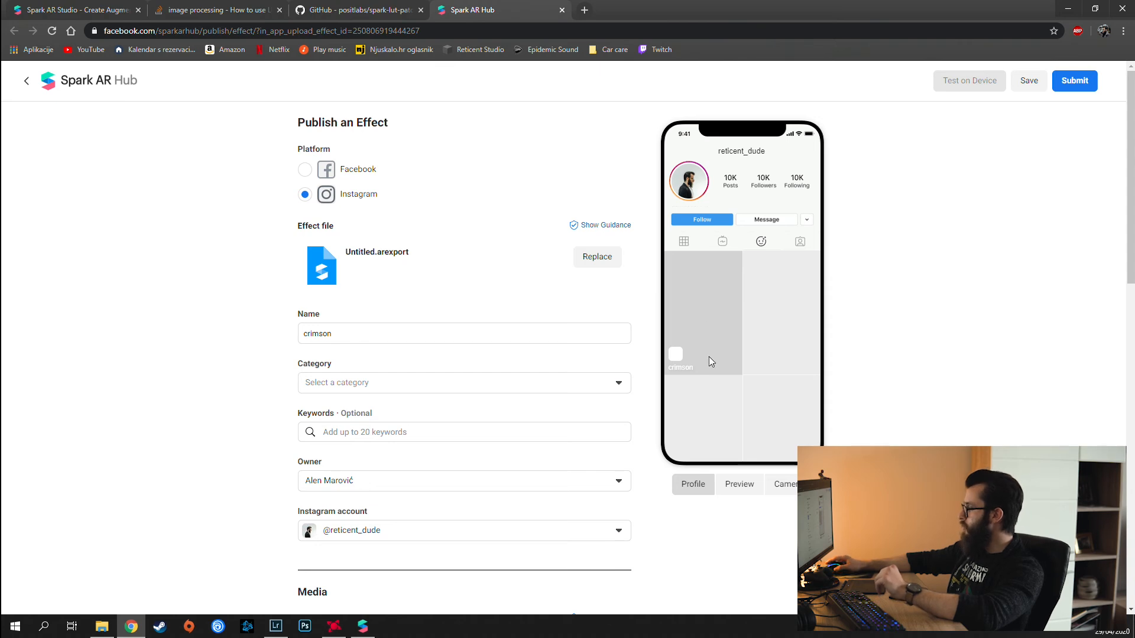
Enter "basic color filter" as the instructions for the reviewer
scroll(548, 452, "down", 6)
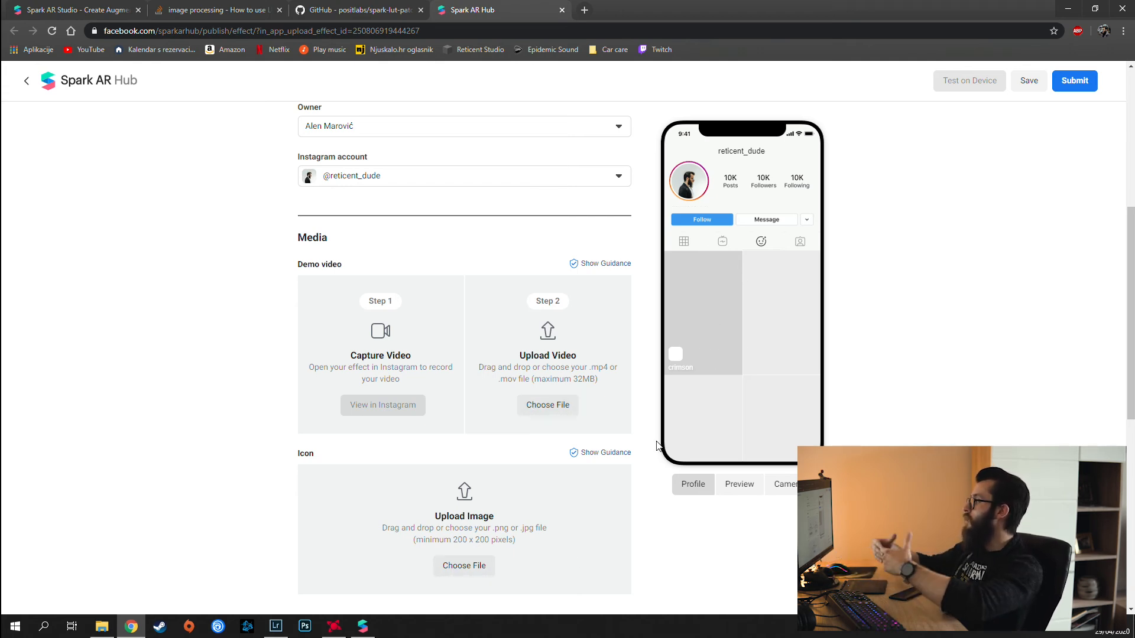
scroll(514, 459, "down", 6)
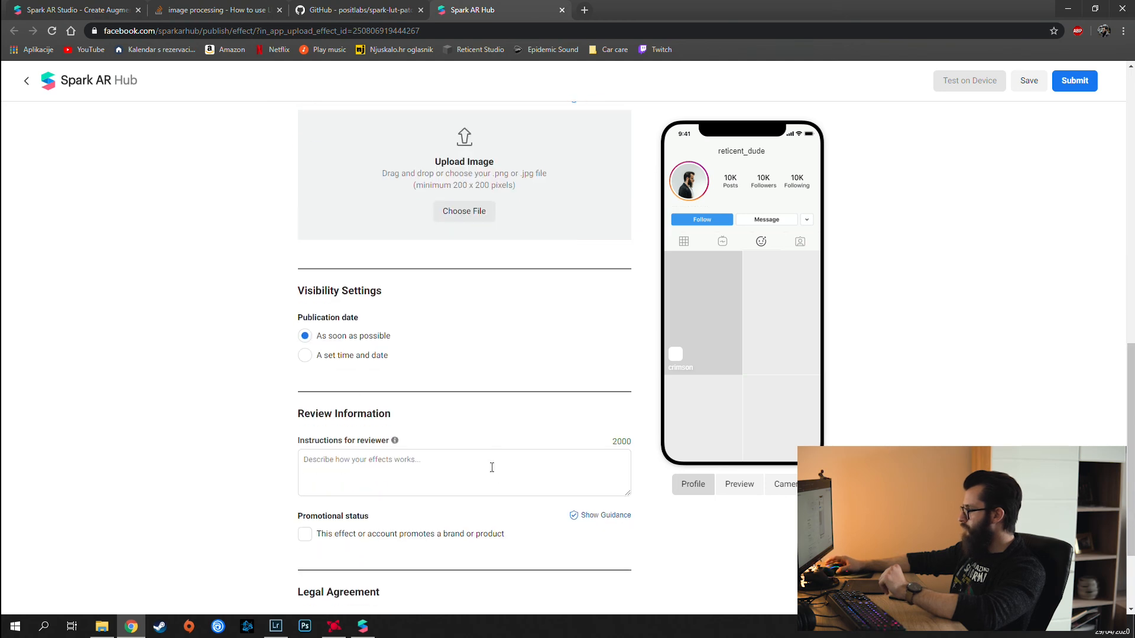
scroll(259, 439, "down", 1)
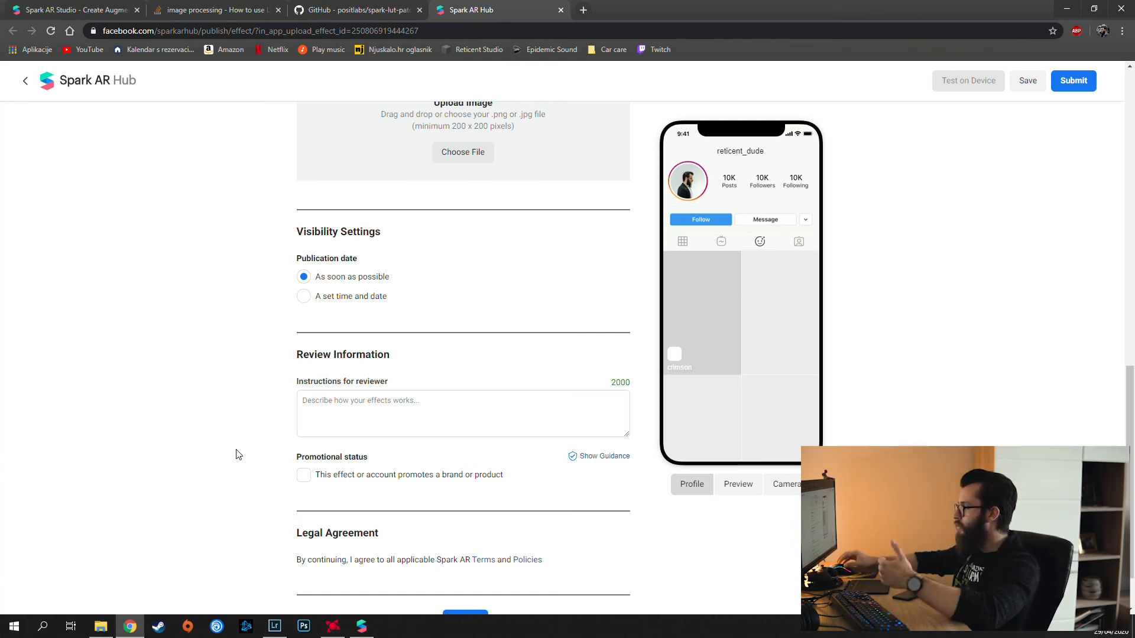
left_click(397, 421)
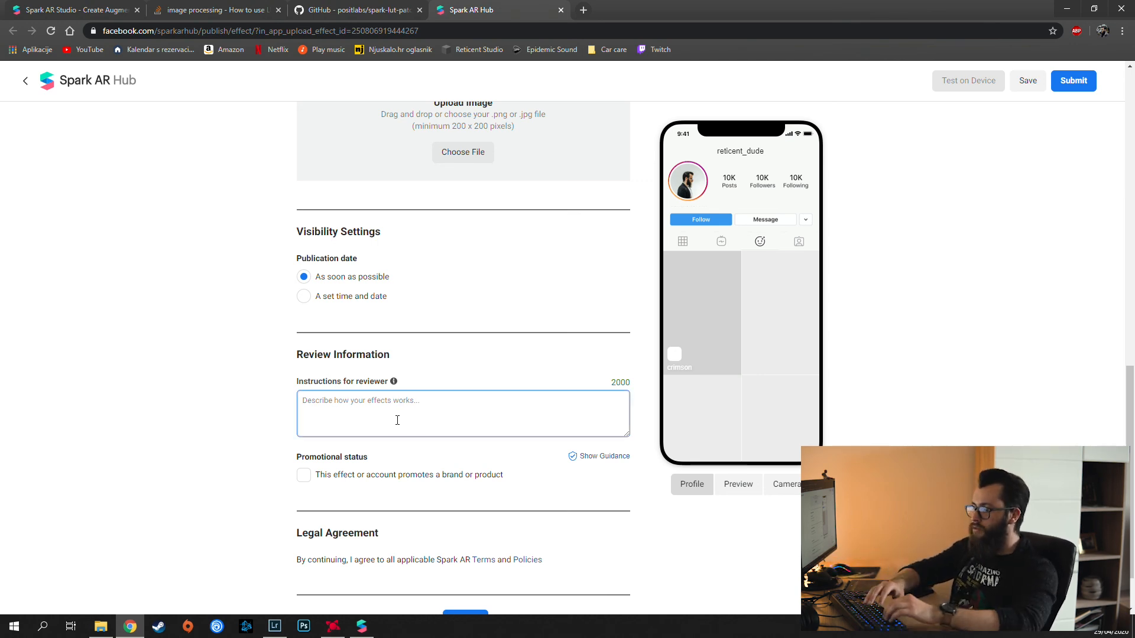
type("basic color filter")
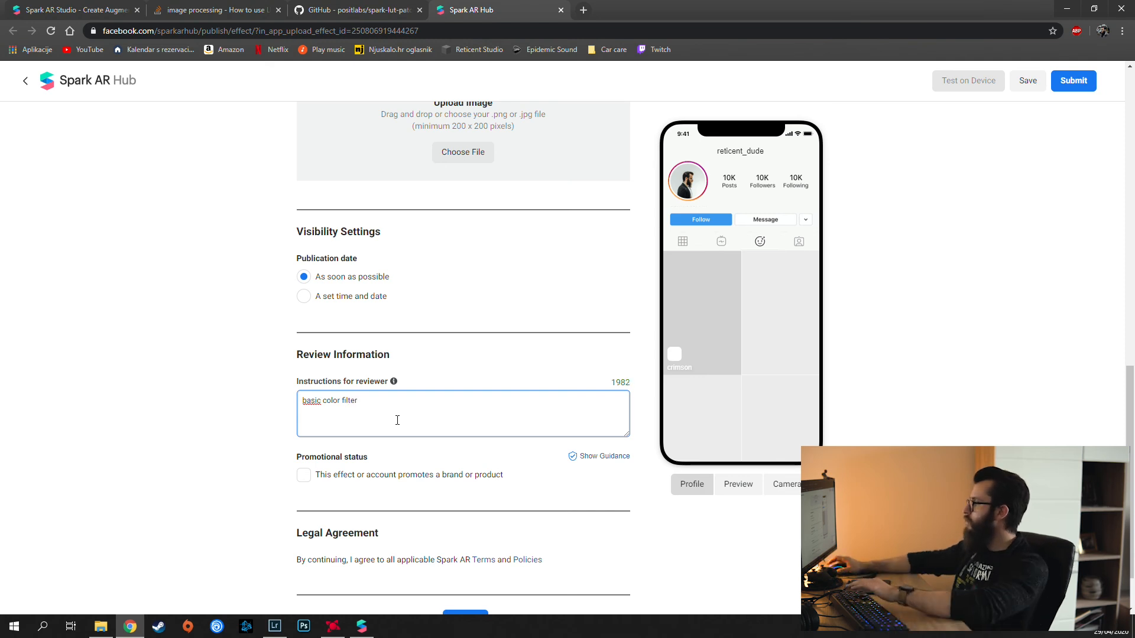
Set the effect's category to Color & Light and go over the rest of the publishing form
scroll(397, 420, "up", 12)
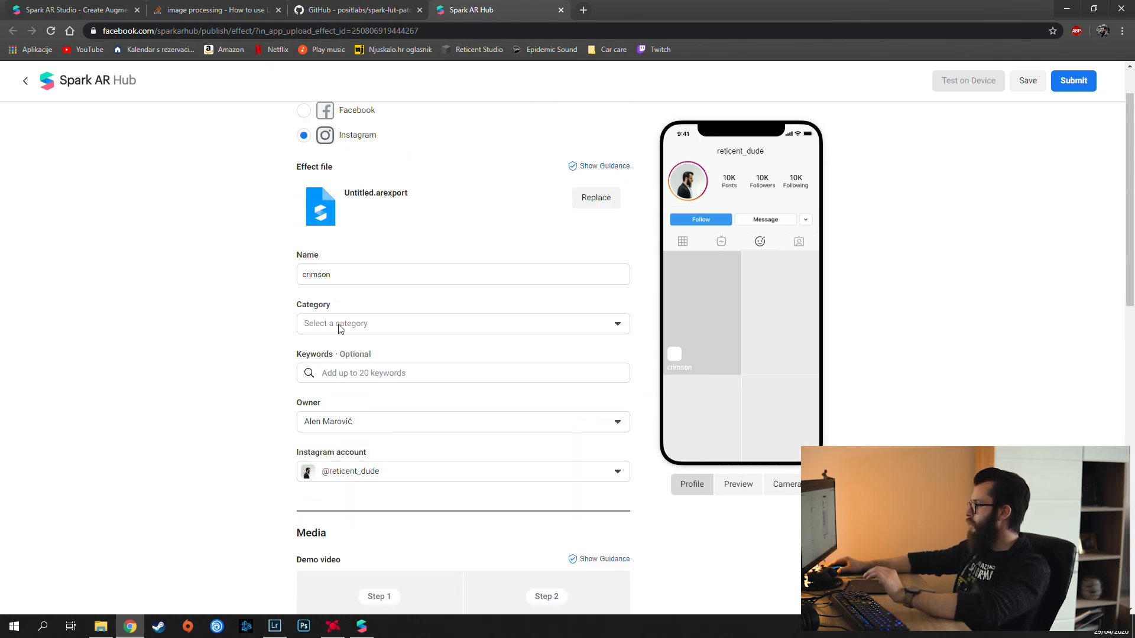
left_click(605, 326)
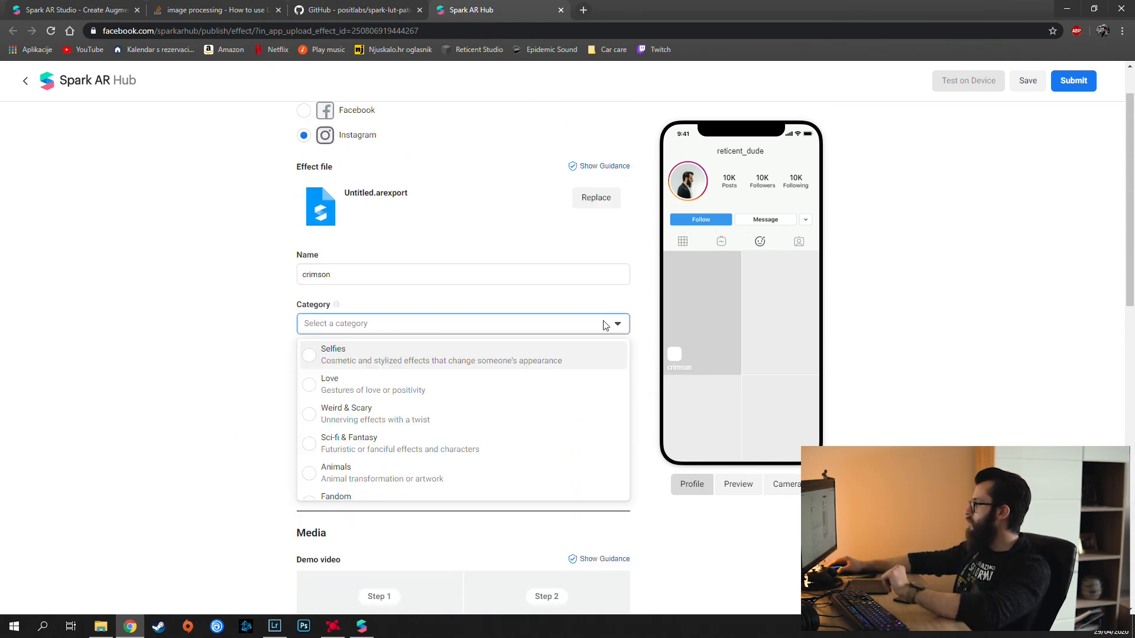
scroll(363, 378, "down", 3)
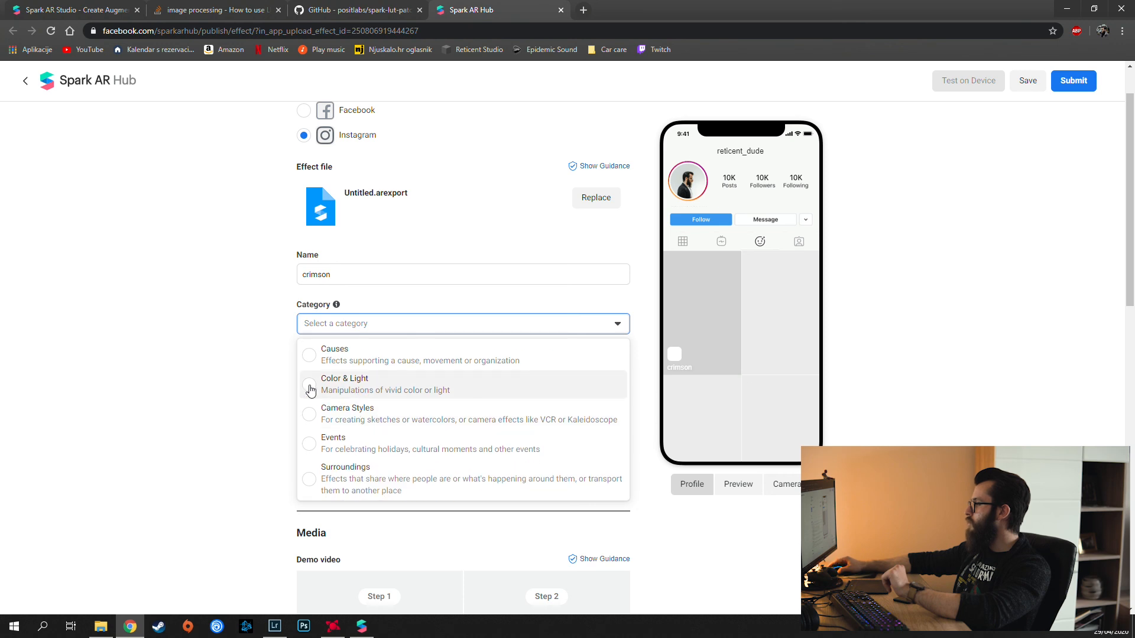
left_click(310, 385)
scroll(220, 398, "down", 10)
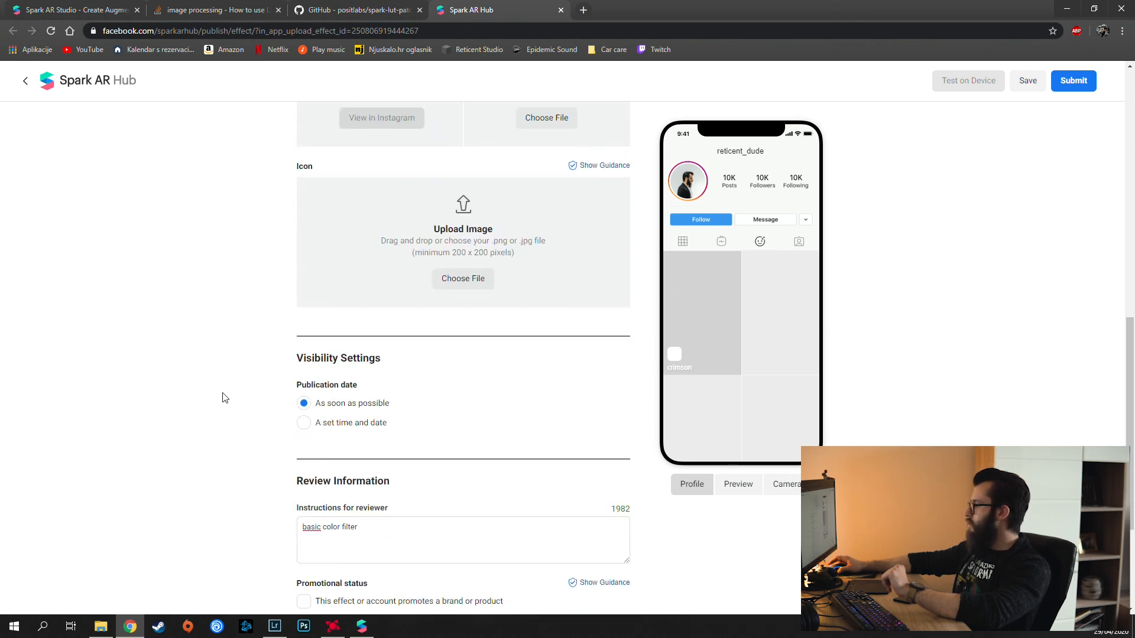
scroll(224, 398, "down", 3)
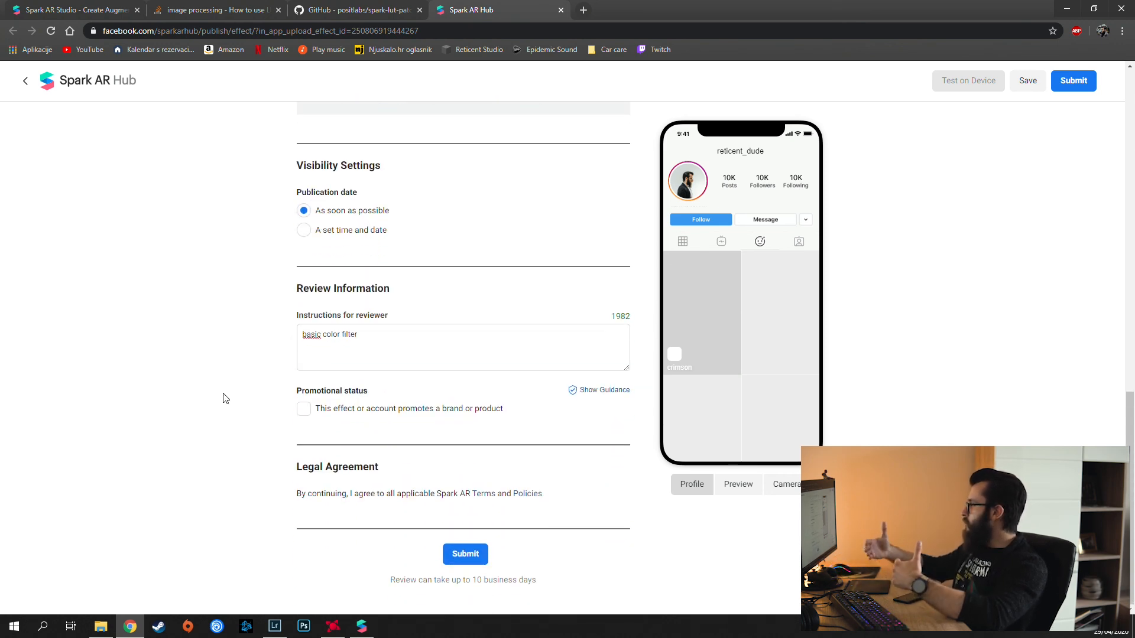